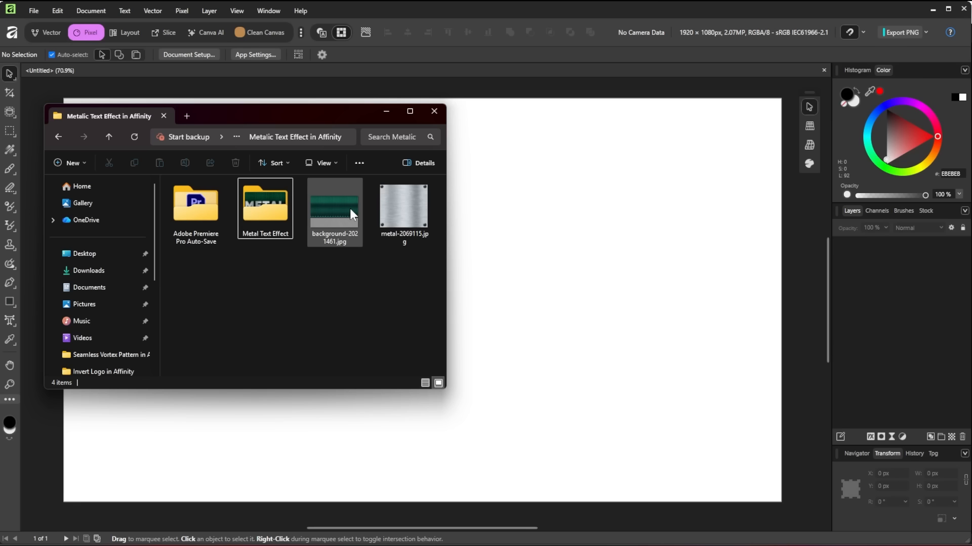
- Place background-2021461.jpg on the canvas and enlarge it proportionally to about 3813 × 2542 px
{"action": "left_click_drag", "start_coordinate": [350, 208], "coordinate": [521, 422]}
{"action": "left_click", "coordinate": [383, 110]}
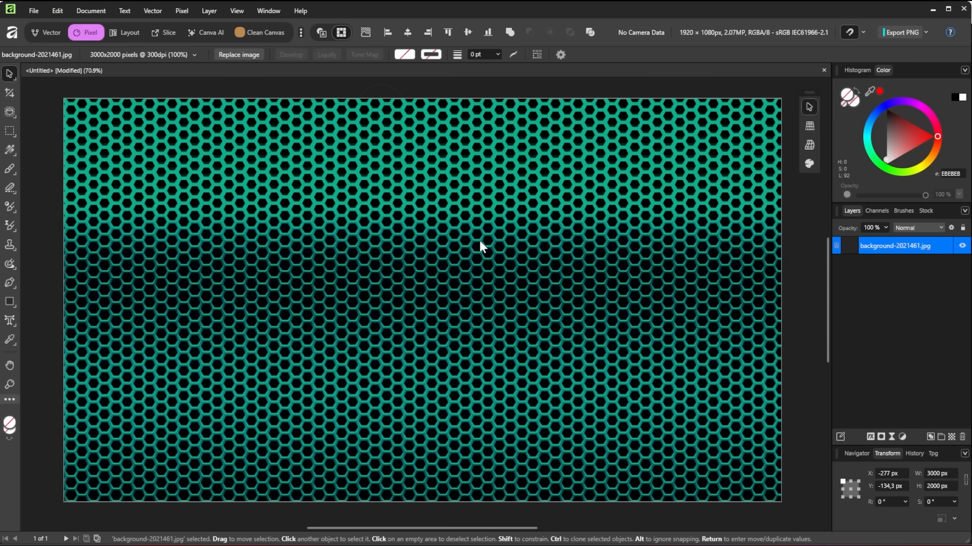
{"action": "scroll", "coordinate": [422, 299], "scroll_direction": "down", "scroll_amount": 4}
{"action": "left_click_drag", "start_coordinate": [423, 309], "coordinate": [424, 318]}
{"action": "left_click", "coordinate": [487, 307]}
{"action": "left_click_drag", "start_coordinate": [692, 205], "coordinate": [753, 156]}
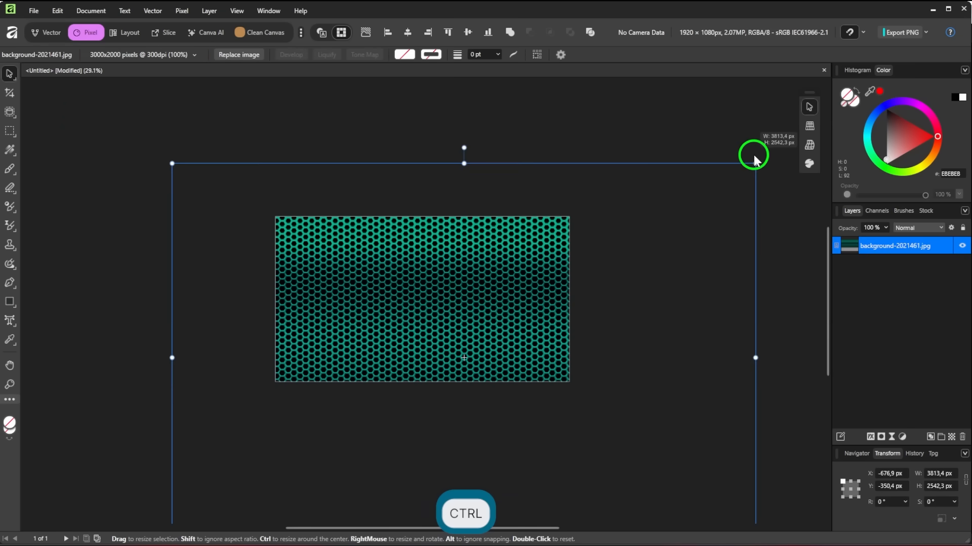
{"action": "key", "text": "ctrl+0"}
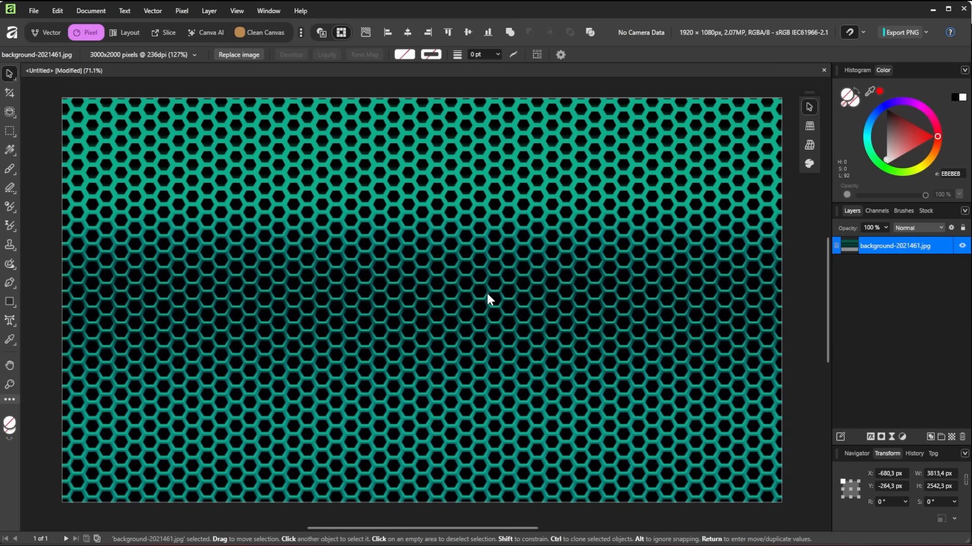
- Add a fill layer above the background image and set its colour to solid black
{"action": "left_click", "coordinate": [175, 12]}
{"action": "left_click", "coordinate": [202, 112]}
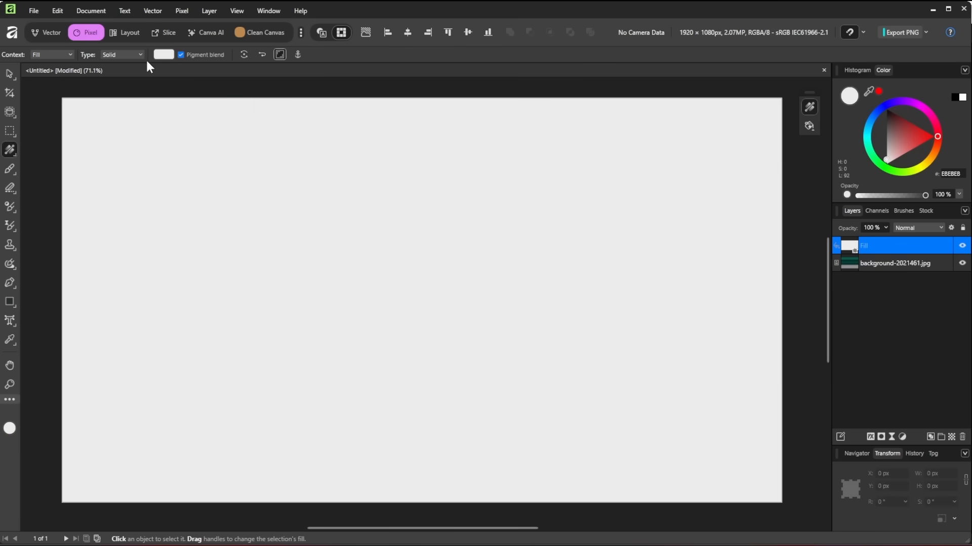
{"action": "left_click", "coordinate": [164, 56]}
{"action": "left_click_drag", "start_coordinate": [167, 123], "coordinate": [146, 104]}
- Apply monochromatic Gaussian noise to the black fill layer and set its blend mode to Soft Light
{"action": "left_click", "coordinate": [186, 10]}
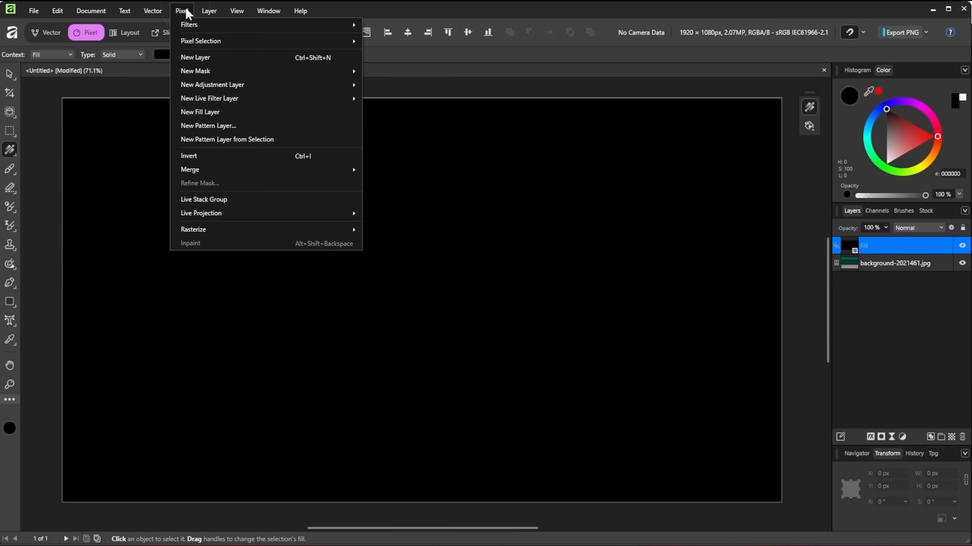
{"action": "mouse_move", "coordinate": [191, 25]}
{"action": "mouse_move", "coordinate": [394, 84]}
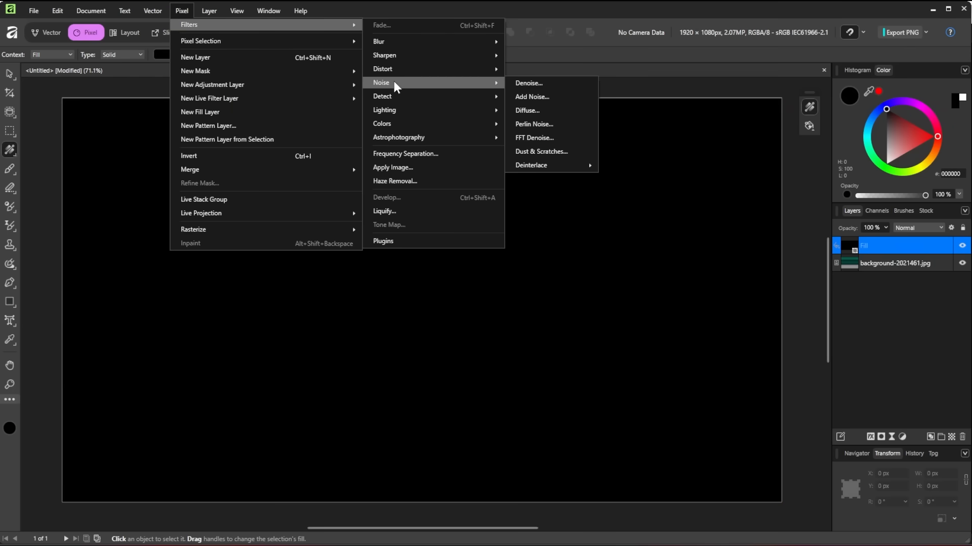
{"action": "left_click", "coordinate": [531, 97]}
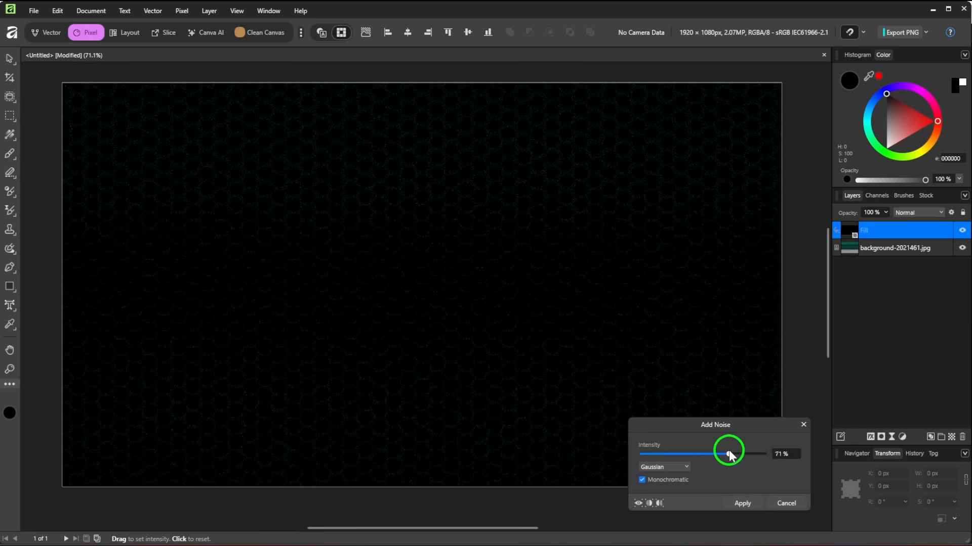
{"action": "left_click_drag", "start_coordinate": [729, 453], "coordinate": [742, 452]}
{"action": "left_click", "coordinate": [741, 503]}
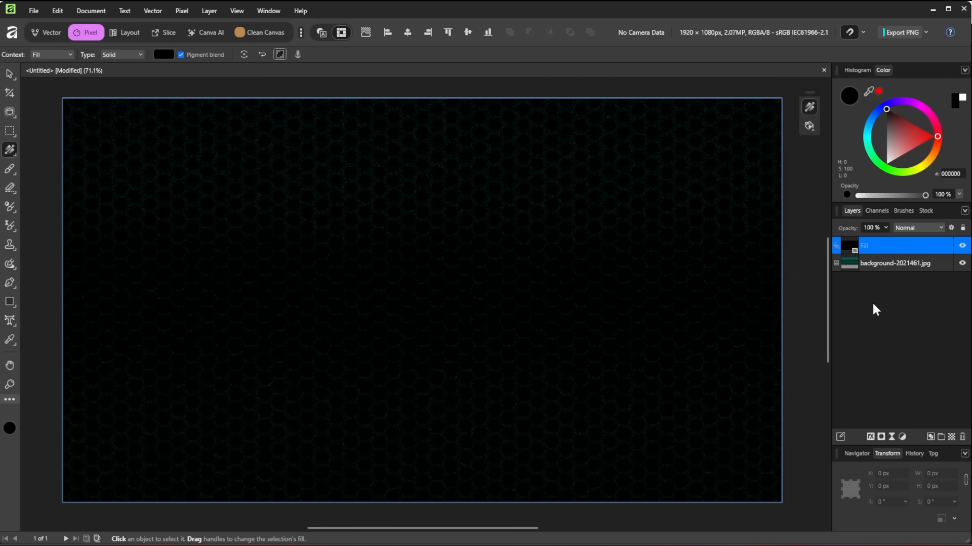
{"action": "left_click", "coordinate": [907, 226]}
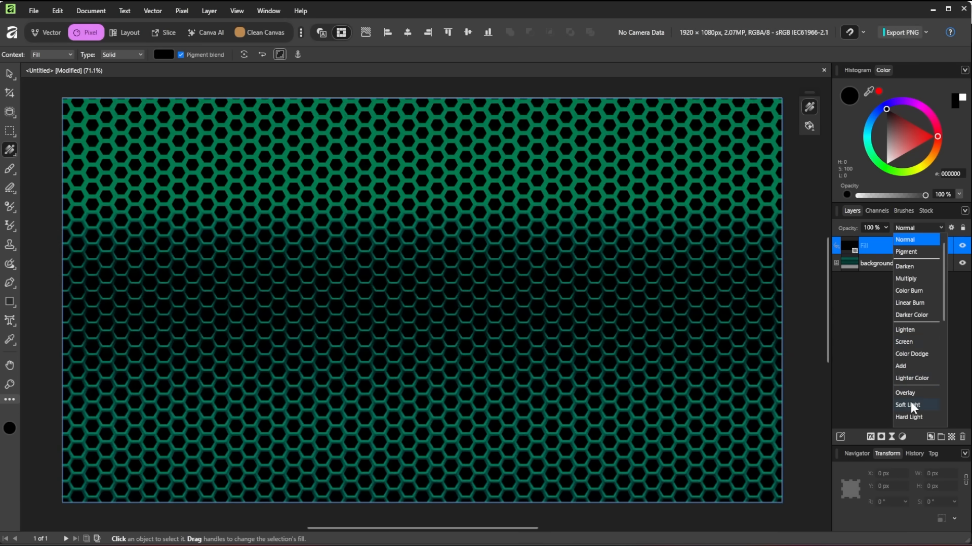
{"action": "left_click", "coordinate": [910, 402]}
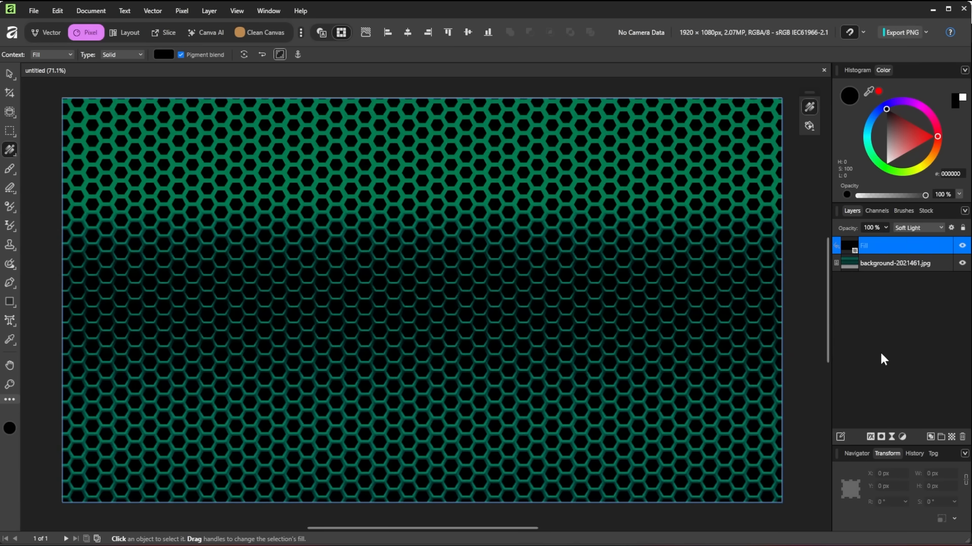
- Create the art text "metal" over the background in Novecento Bold at 120 pt
{"action": "left_click", "coordinate": [10, 320]}
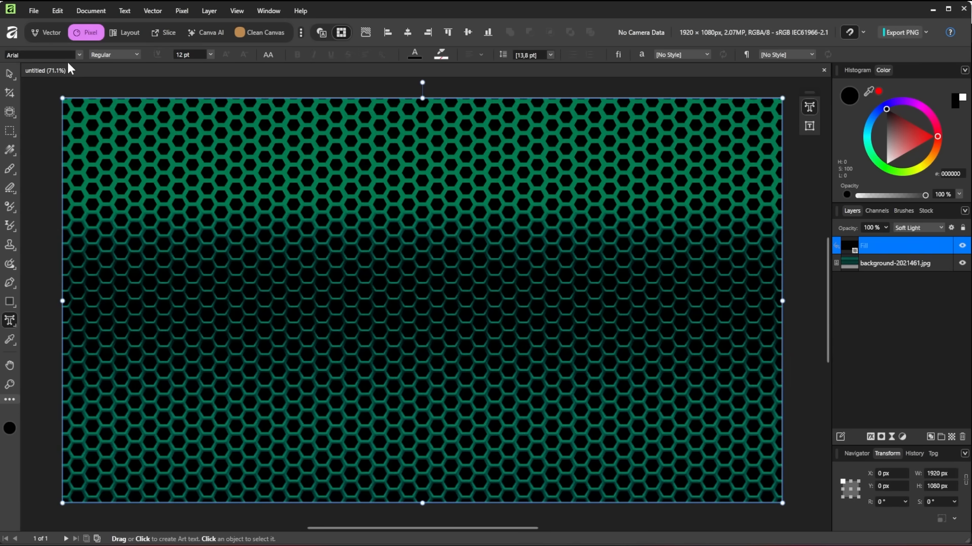
{"action": "left_click", "coordinate": [46, 55]}
{"action": "type", "text": "nov"}
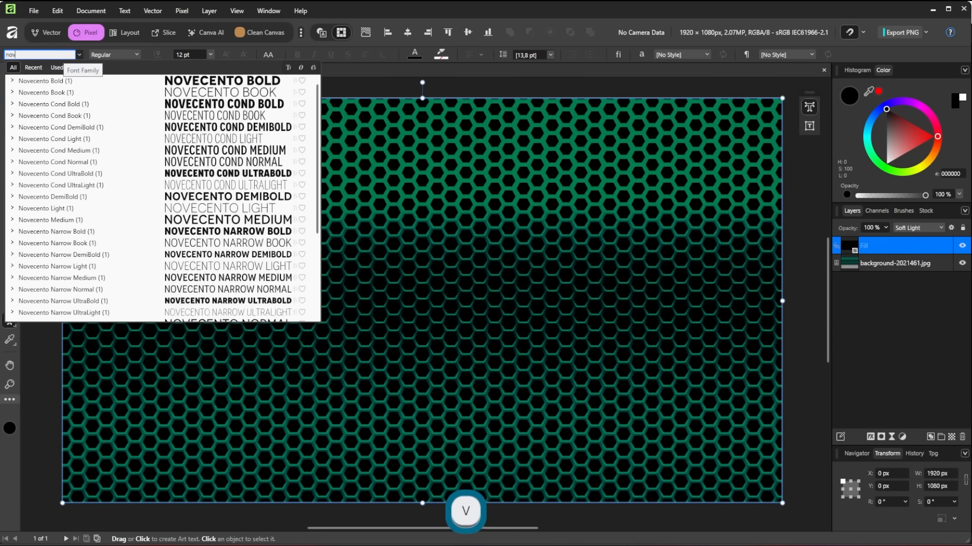
{"action": "left_click", "coordinate": [259, 84]}
{"action": "left_click", "coordinate": [190, 54]}
{"action": "type", "text": "120"}
{"action": "key", "text": "Return"}
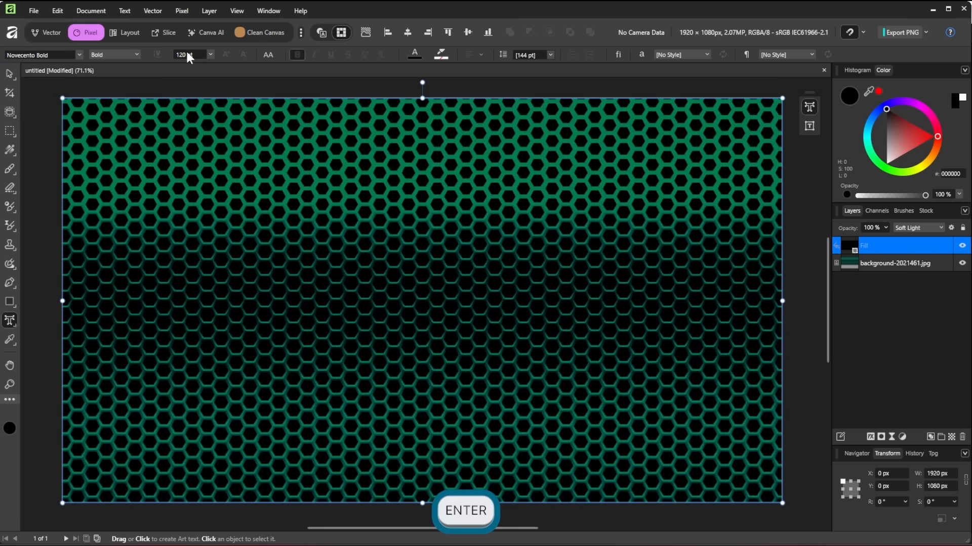
{"action": "left_click", "coordinate": [290, 302]}
{"action": "type", "text": "metal"}
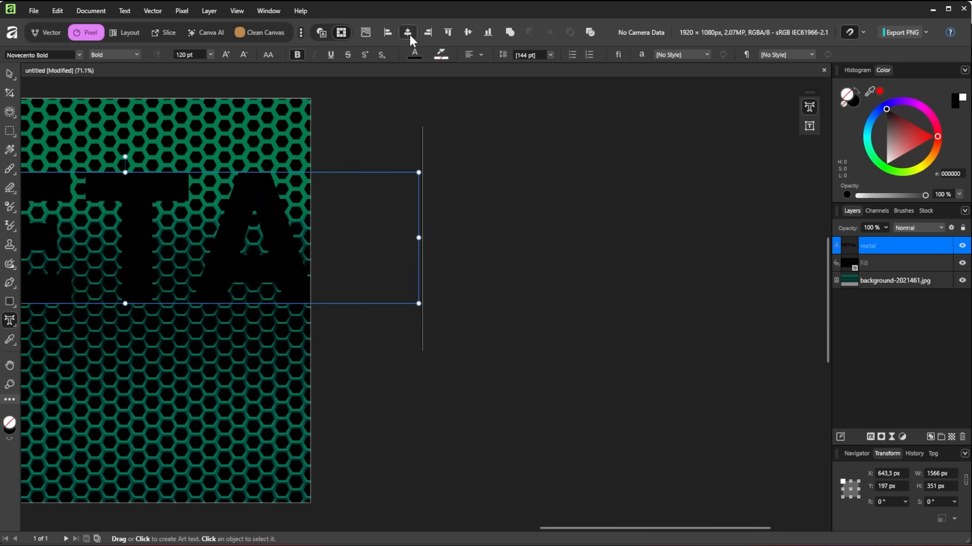
- Centre the metal text horizontally and vertically on the canvas
{"action": "left_click", "coordinate": [408, 33]}
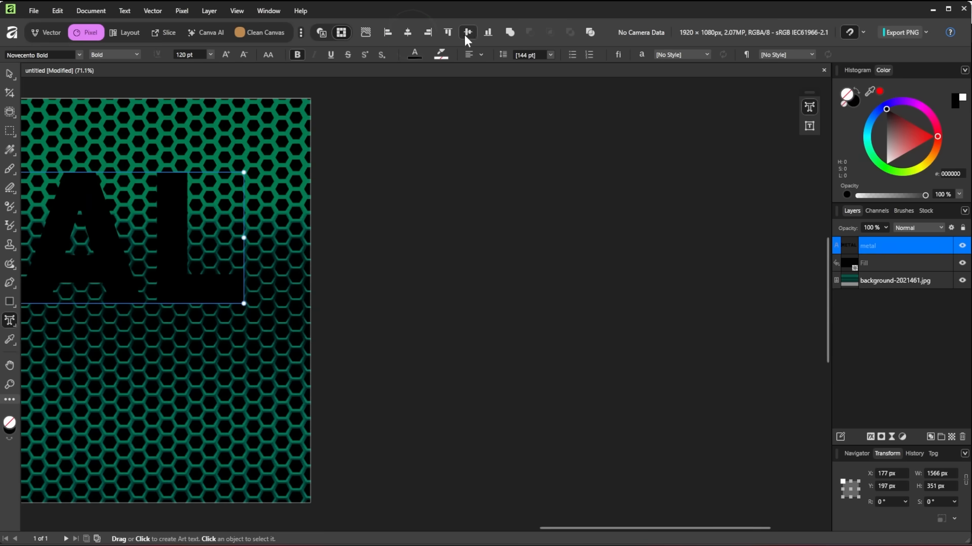
{"action": "left_click", "coordinate": [468, 32]}
{"action": "key", "text": "ctrl+0"}
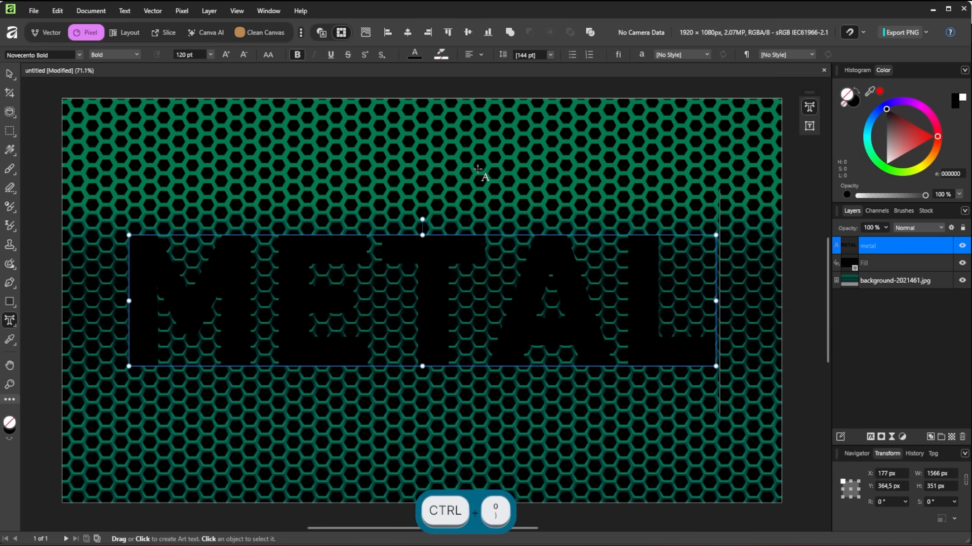
- Fill the text with a bitmap of metal-2069115.jpg and stretch the fill slightly past the text's right edge
{"action": "left_click", "coordinate": [10, 150]}
{"action": "left_click", "coordinate": [160, 54]}
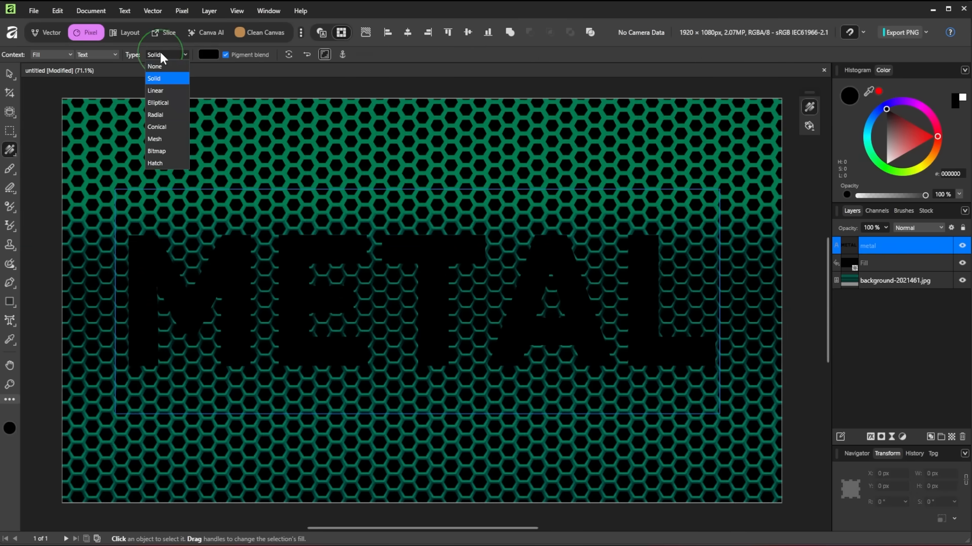
{"action": "left_click", "coordinate": [162, 147]}
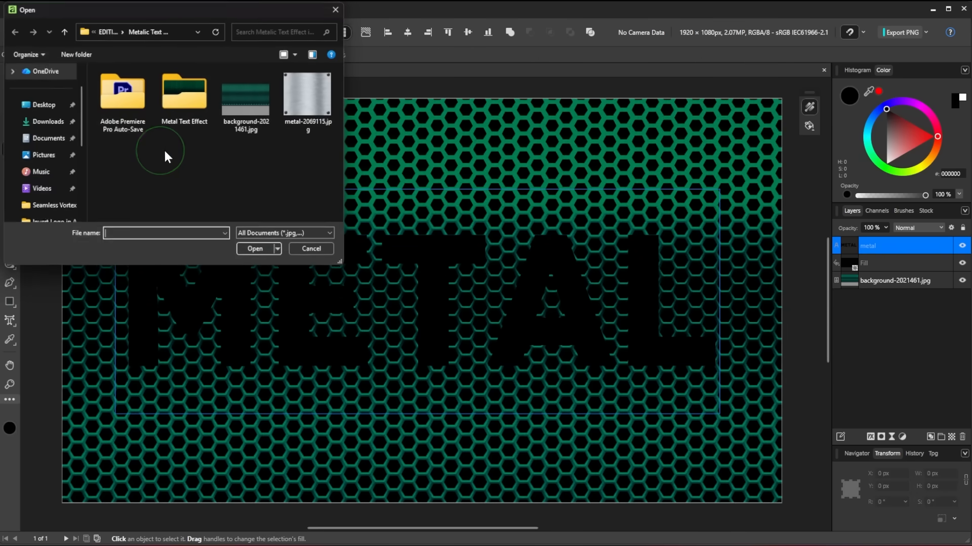
{"action": "double_click", "coordinate": [312, 99]}
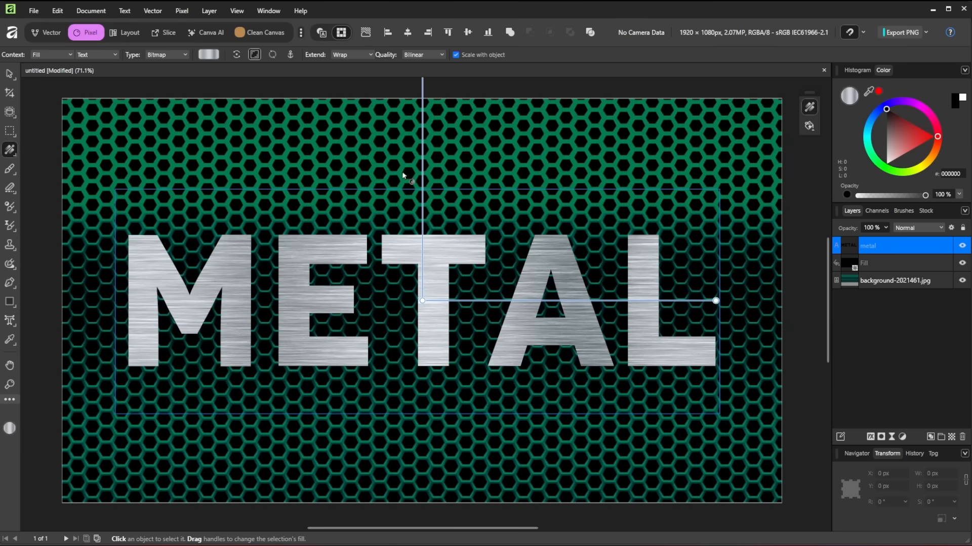
{"action": "mouse_move", "coordinate": [716, 306]}
{"action": "left_mouse_down"}
{"action": "mouse_move", "coordinate": [636, 289]}
{"action": "mouse_move", "coordinate": [721, 301]}
{"action": "left_mouse_up"}
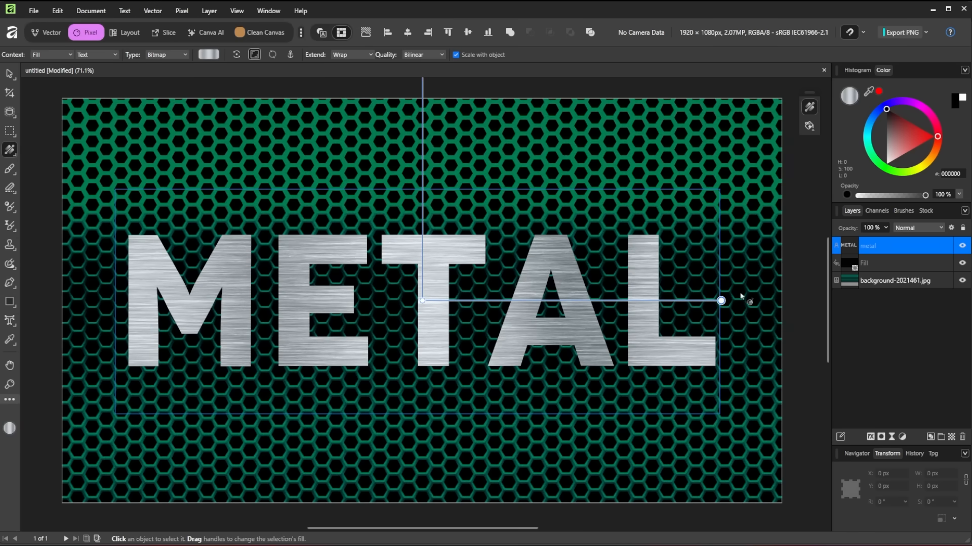
- Enable a Bevel / Emboss effect on the metal text with type Inner and a 12 px radius
{"action": "left_click", "coordinate": [870, 437]}
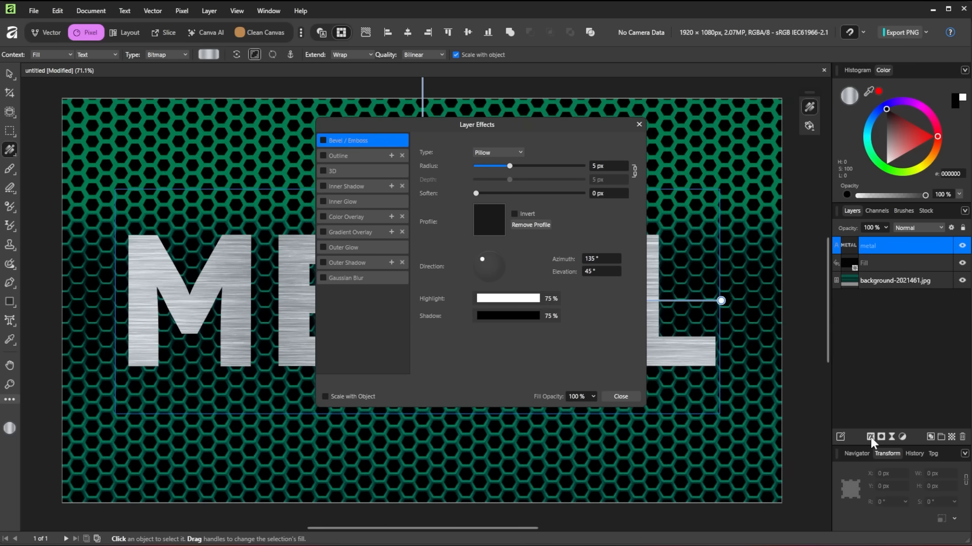
{"action": "left_click", "coordinate": [323, 141]}
{"action": "left_click", "coordinate": [500, 152]}
{"action": "left_click", "coordinate": [497, 162]}
{"action": "left_click_drag", "start_coordinate": [510, 166], "coordinate": [517, 166]}
{"action": "left_click", "coordinate": [600, 165]}
{"action": "type", "text": "12"}
{"action": "key", "text": "Return"}
- Shape the bevel profile as a linear curve running flat at mid-height to the centre and falling to zero at the end
{"action": "left_click", "coordinate": [482, 223]}
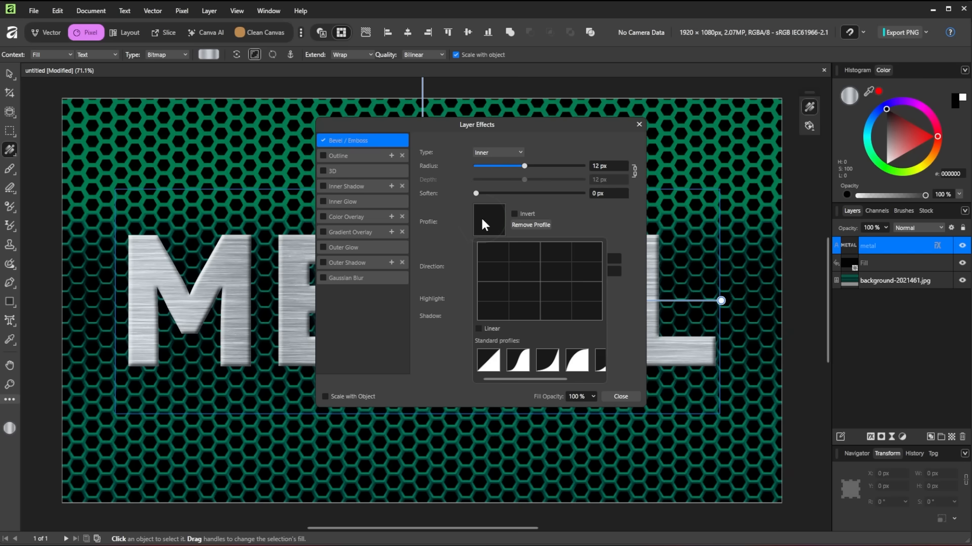
{"action": "left_click", "coordinate": [488, 360]}
{"action": "left_click_drag", "start_coordinate": [601, 243], "coordinate": [598, 321]}
{"action": "left_click_drag", "start_coordinate": [477, 320], "coordinate": [477, 282]}
{"action": "left_click", "coordinate": [539, 282]}
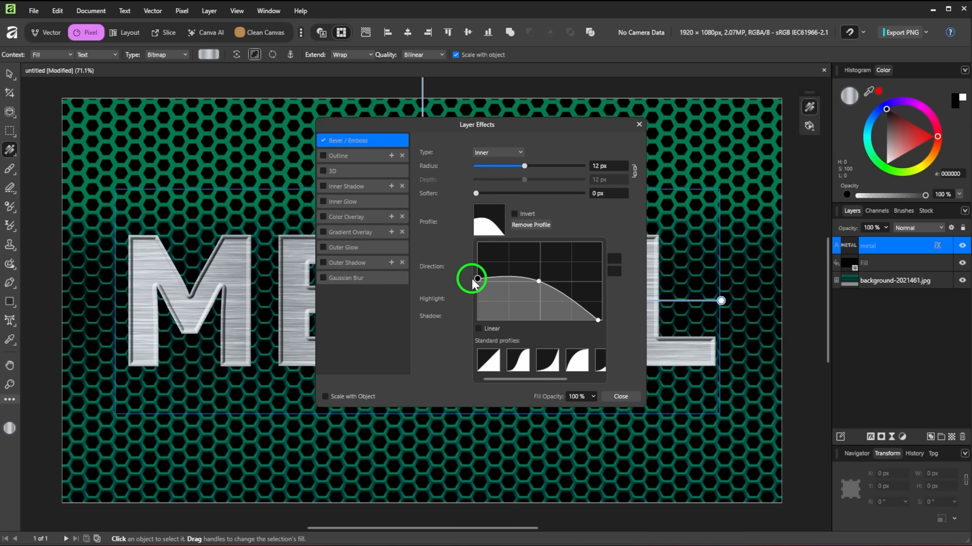
{"action": "left_click", "coordinate": [479, 329]}
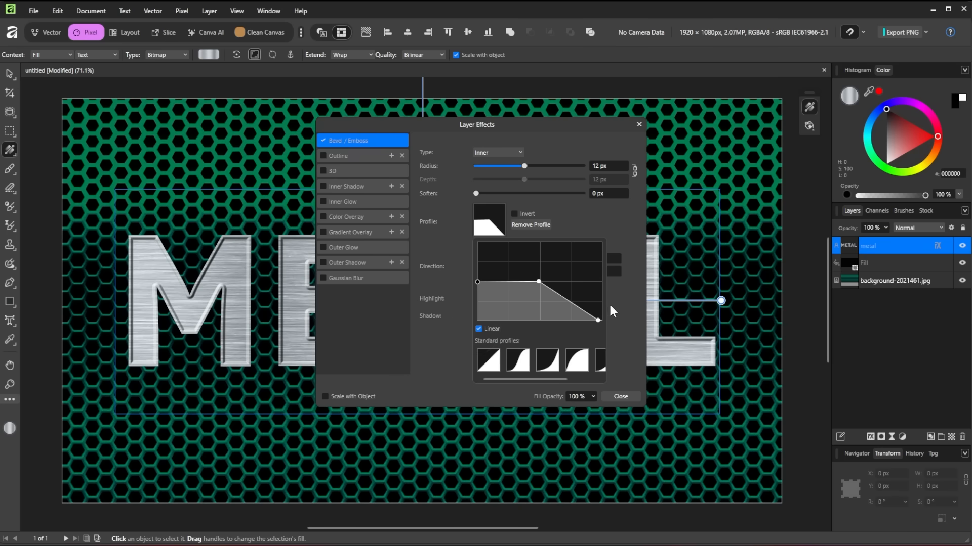
{"action": "left_click", "coordinate": [629, 306]}
- Set the bevel's azimuth to -90° and elevation to 45°, and make the effects scale with the object
{"action": "left_click_drag", "start_coordinate": [484, 271], "coordinate": [488, 275]}
{"action": "type", "text": "-90"}
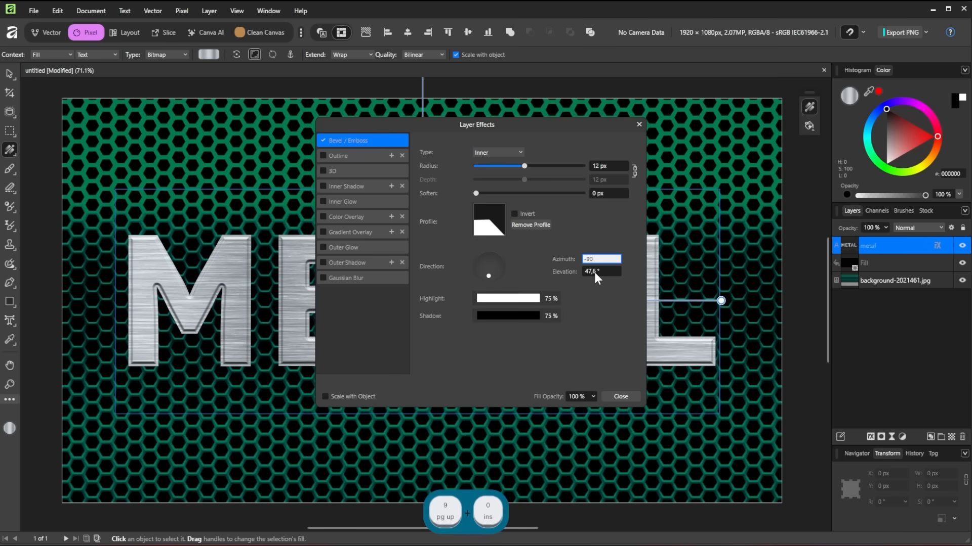
{"action": "left_click", "coordinate": [593, 270]}
{"action": "type", "text": "45"}
{"action": "key", "text": "Return"}
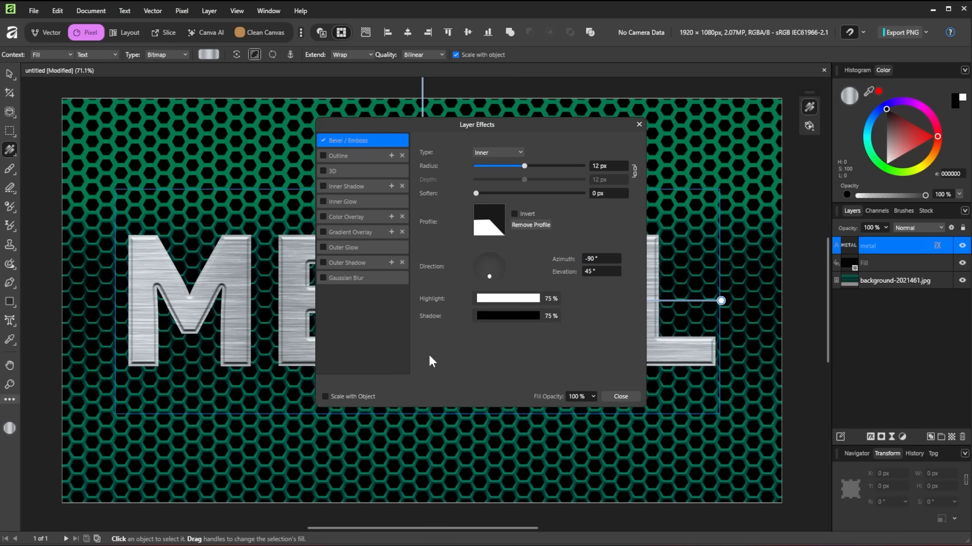
{"action": "left_click", "coordinate": [619, 396]}
- Duplicate the metal text layer and turn off Bevel / Emboss on the copy
{"action": "left_click", "coordinate": [13, 78]}
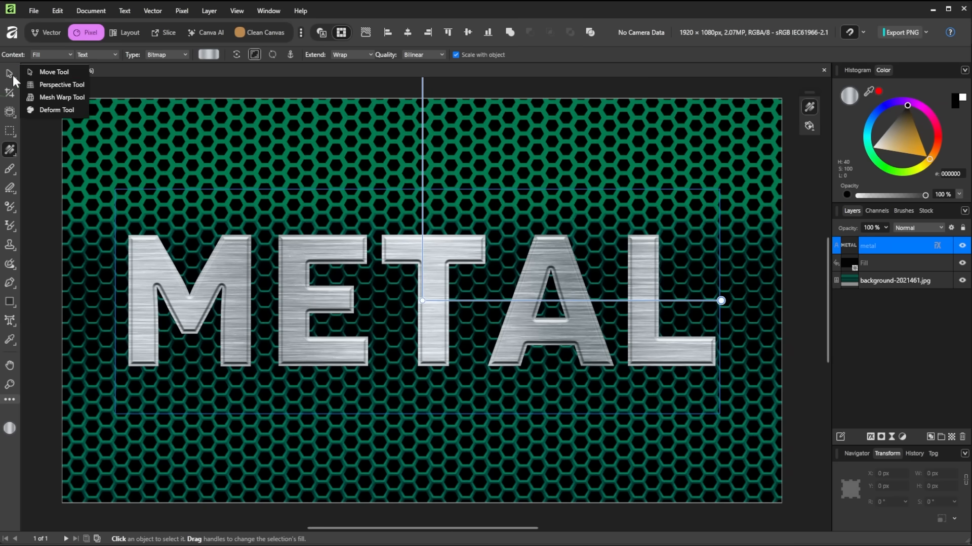
{"action": "left_click", "coordinate": [50, 74]}
{"action": "key", "text": "ctrl+j"}
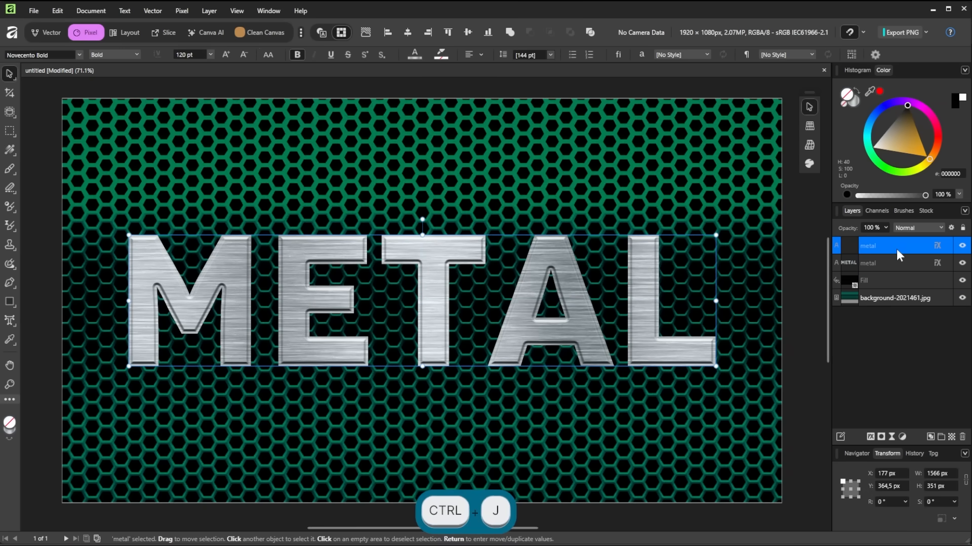
{"action": "left_click", "coordinate": [937, 246]}
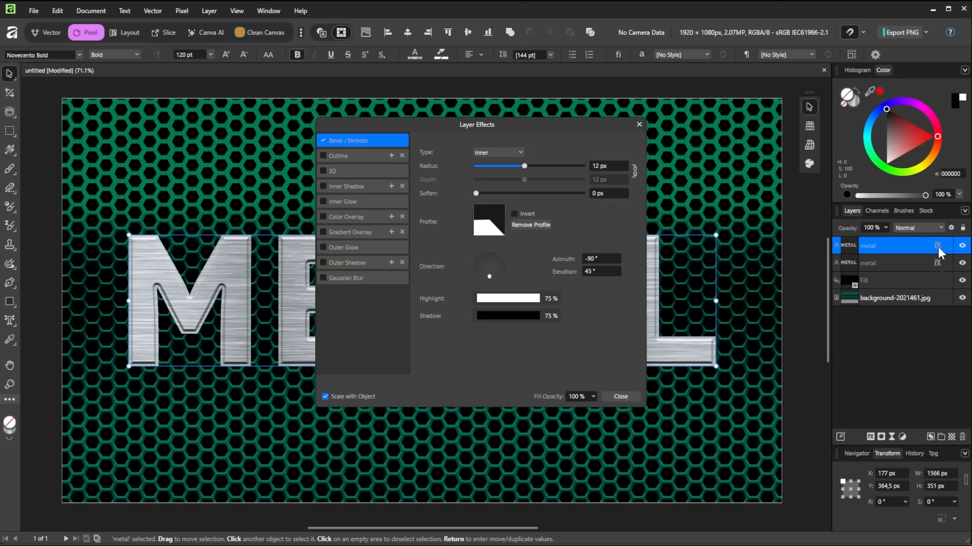
{"action": "left_click", "coordinate": [322, 141]}
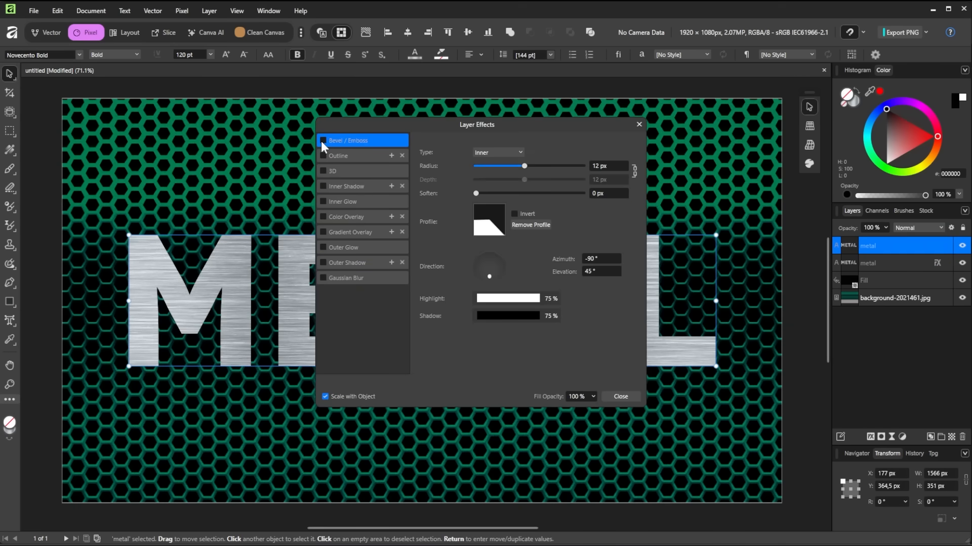
{"action": "left_click", "coordinate": [619, 397]}
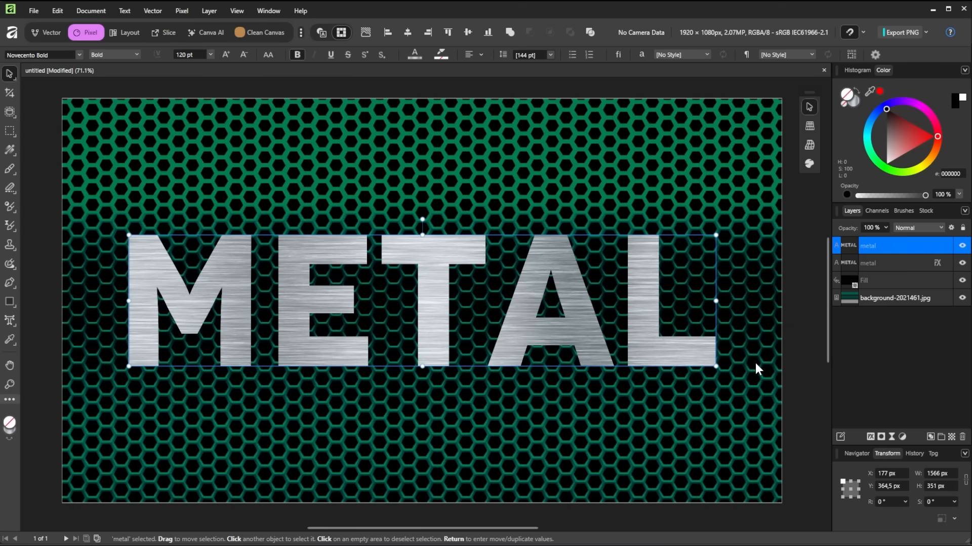
- Place the unbevelled metal text copy below the beveled one and set Move / Duplicate to 0,1 px vertical and 99,9 % scale
{"action": "left_click_drag", "start_coordinate": [887, 251], "coordinate": [882, 270]}
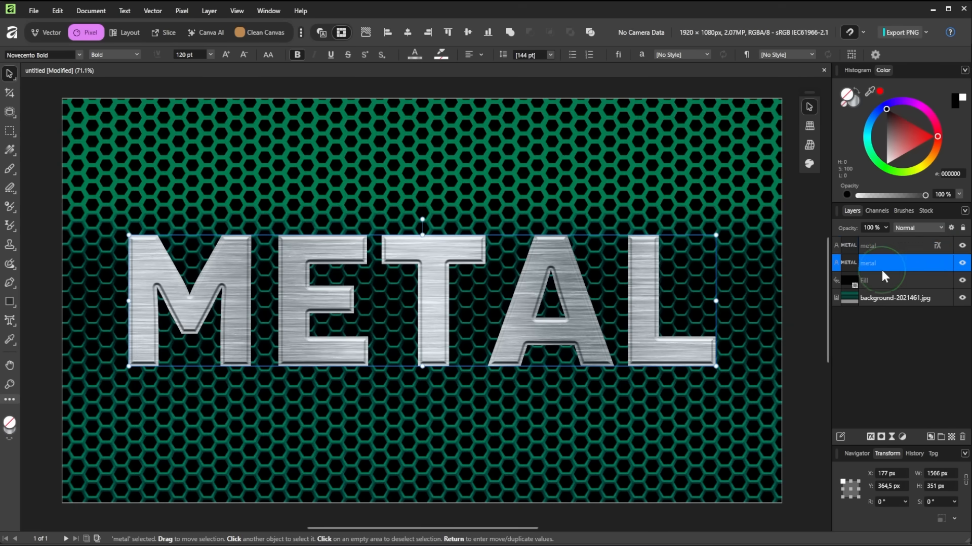
{"action": "key", "text": "Return"}
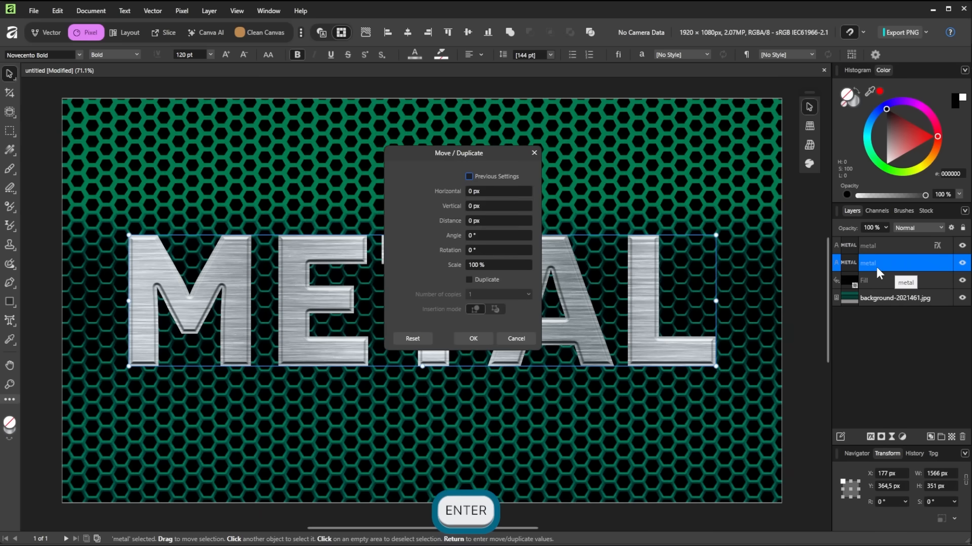
{"action": "left_click", "coordinate": [480, 205]}
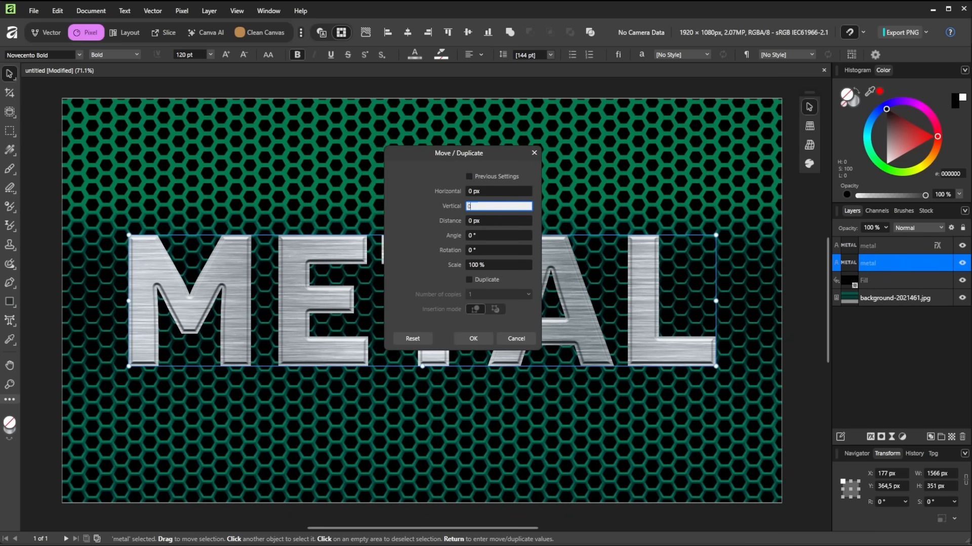
{"action": "type", "text": "0,1"}
{"action": "key", "text": "Return"}
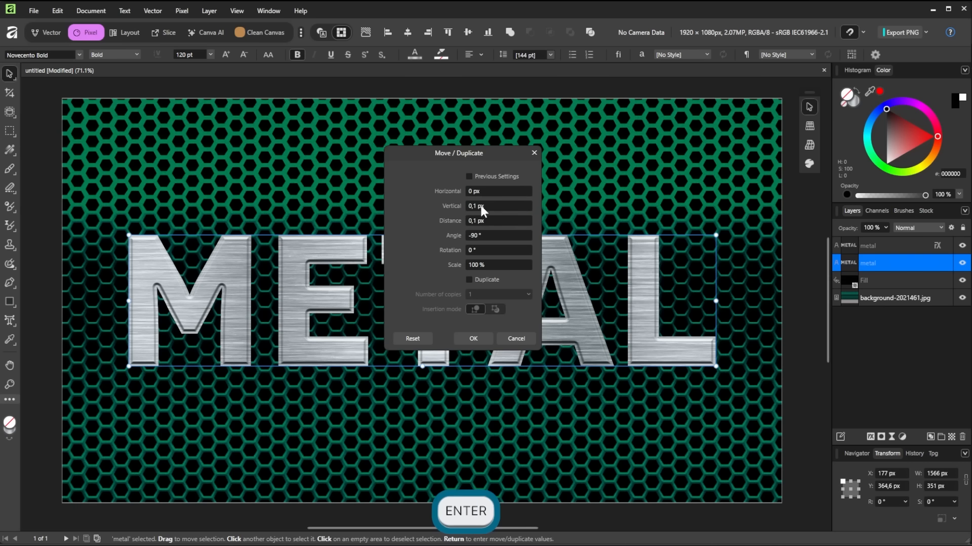
{"action": "left_click", "coordinate": [483, 235]}
{"action": "left_click", "coordinate": [484, 265]}
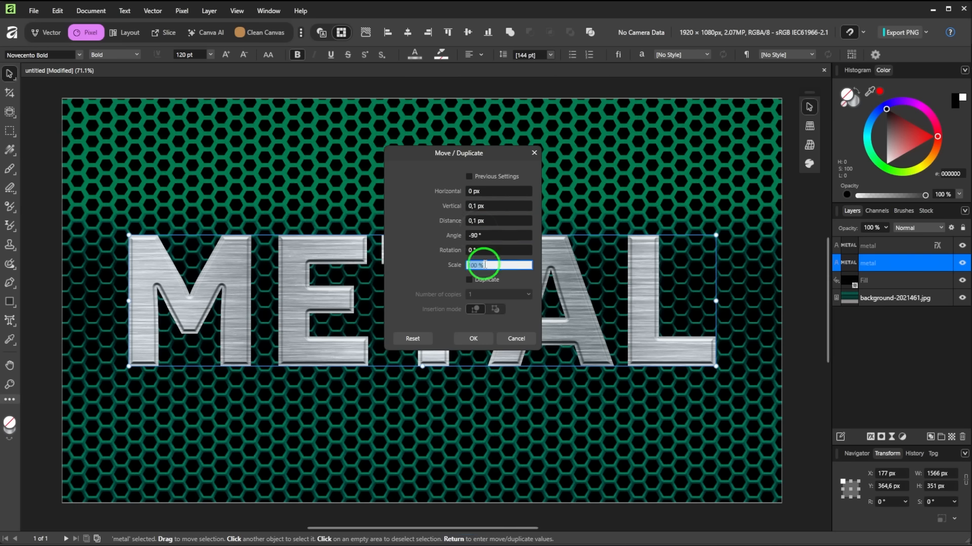
{"action": "type", "text": "99,9"}
{"action": "key", "text": "Return"}
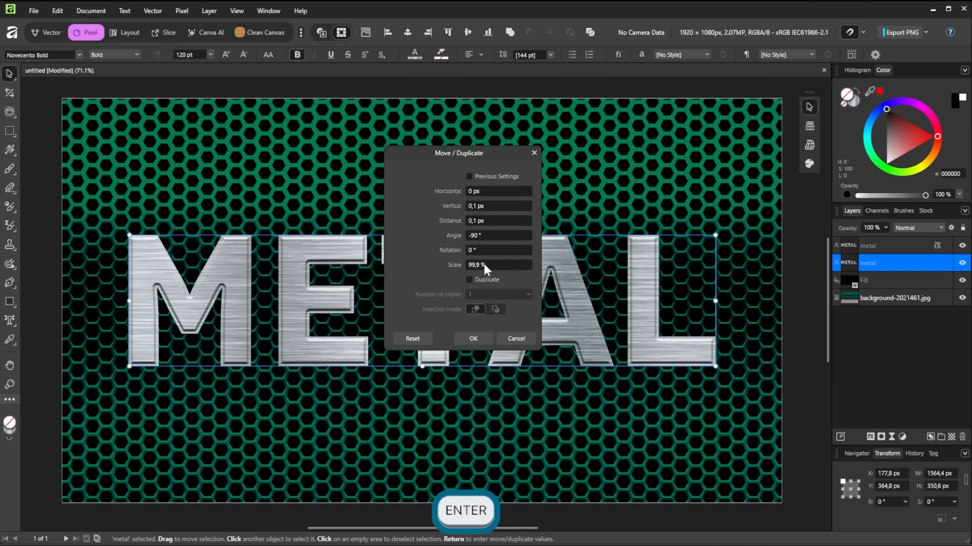
- Duplicate the lower metal text with 100 copies, inserting them behind the original, and apply the Move / Duplicate settings
{"action": "left_click", "coordinate": [468, 279]}
{"action": "left_click", "coordinate": [478, 295]}
{"action": "type", "text": "100"}
{"action": "key", "text": "Return"}
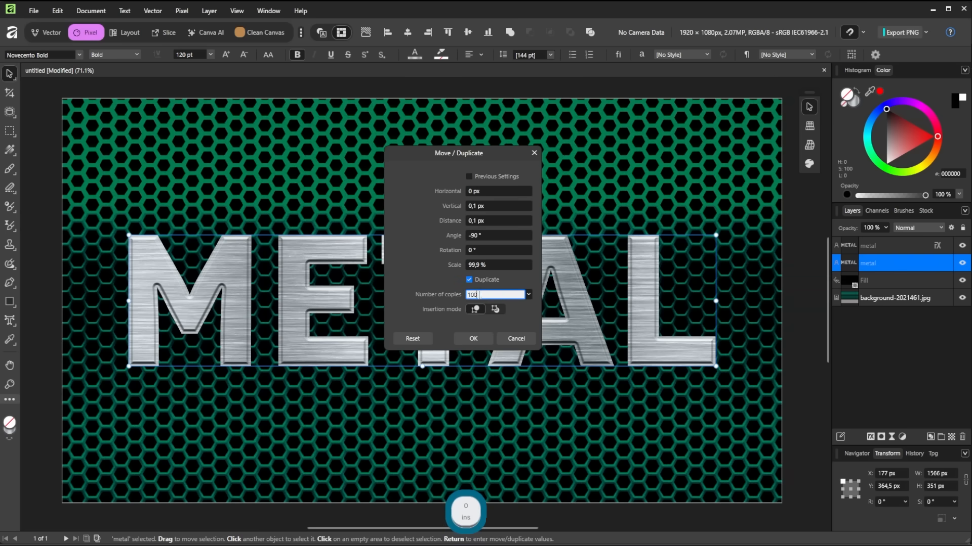
{"action": "left_click", "coordinate": [495, 309]}
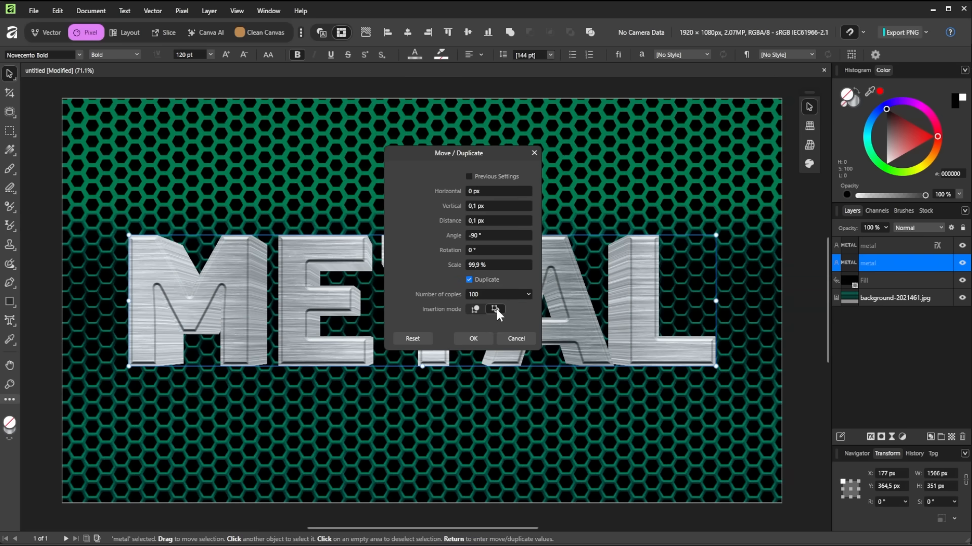
{"action": "left_click", "coordinate": [474, 338]}
- Select all the unbevelled metal text copies above the black fill layer and group them
{"action": "scroll", "coordinate": [907, 287], "scroll_direction": "down", "scroll_amount": 20}
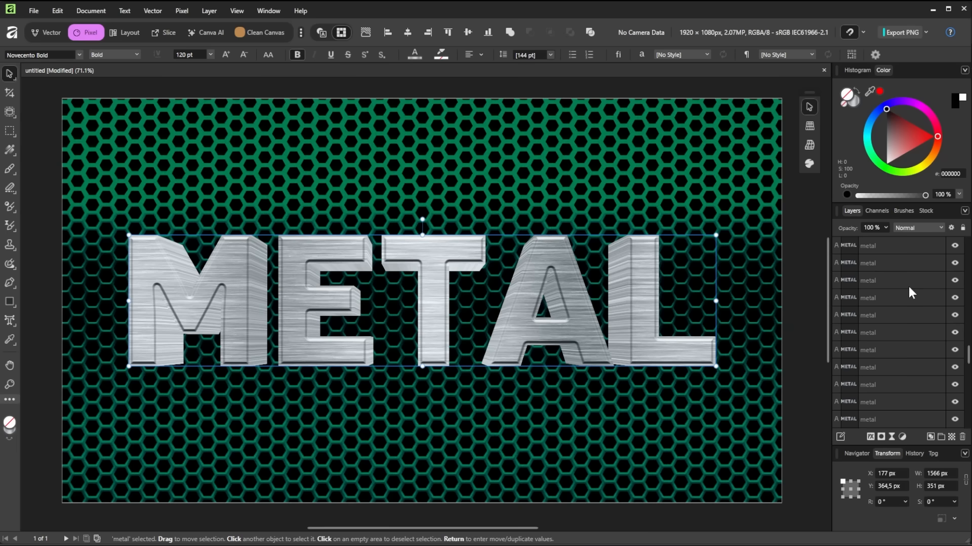
{"action": "left_click", "coordinate": [896, 385], "text": "shift"}
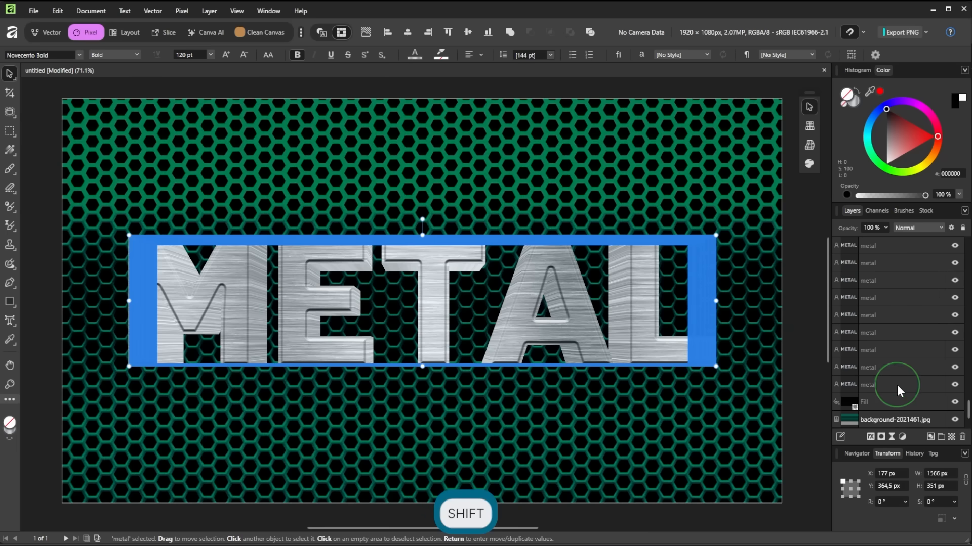
{"action": "left_click", "coordinate": [941, 438]}
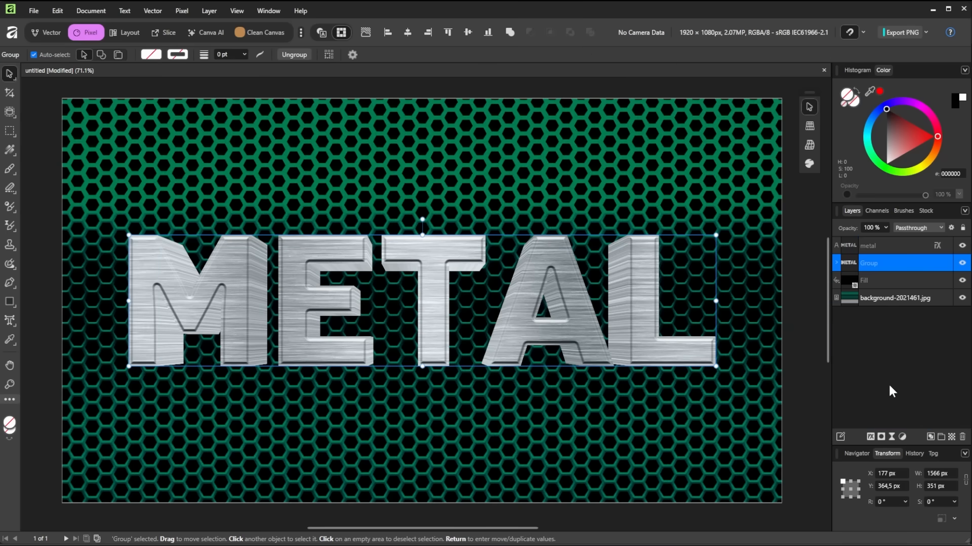
- Add a black Color Overlay effect to the group at 65 % opacity with the Darken blend mode
{"action": "left_click", "coordinate": [870, 436]}
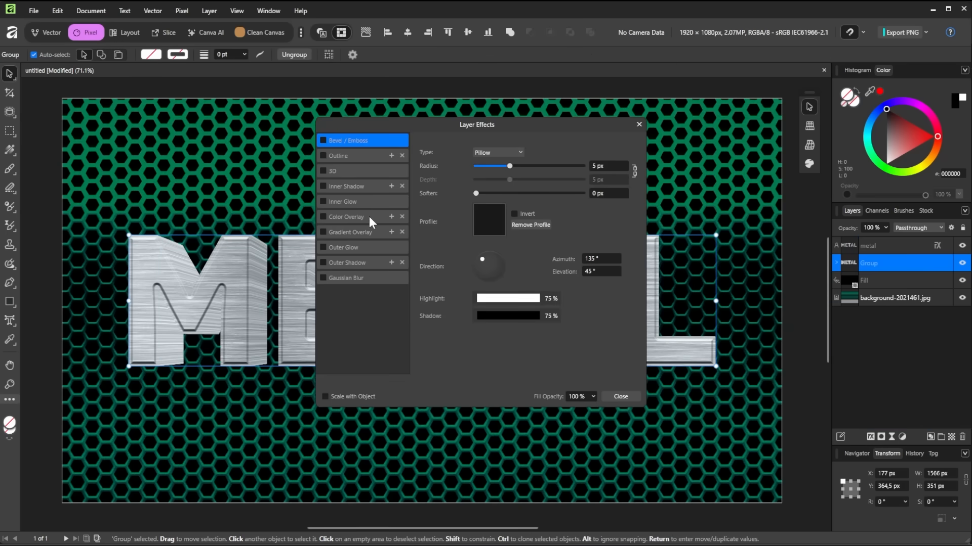
{"action": "left_click", "coordinate": [337, 216]}
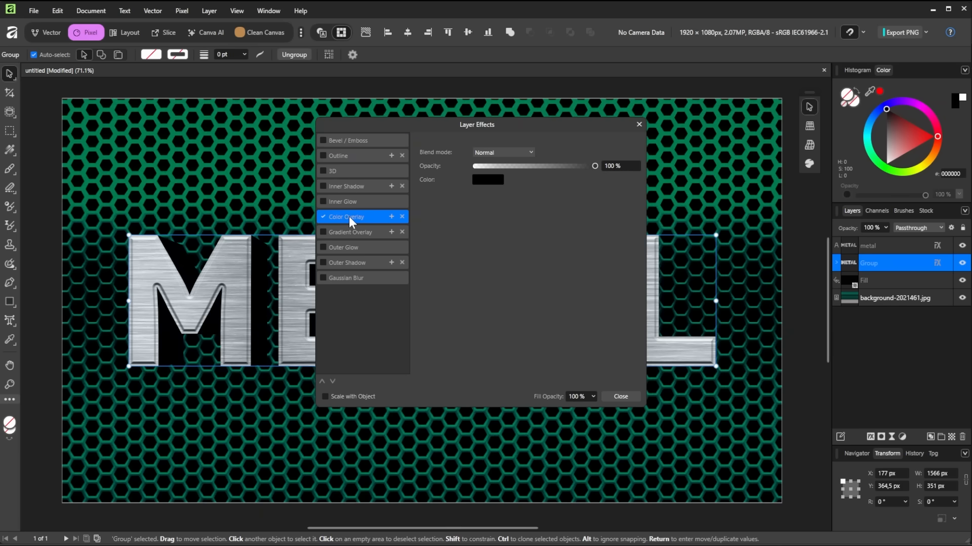
{"action": "left_click", "coordinate": [485, 181]}
{"action": "left_click", "coordinate": [499, 298]}
{"action": "left_click", "coordinate": [599, 228]}
{"action": "type", "text": "65"}
{"action": "key", "text": "Return"}
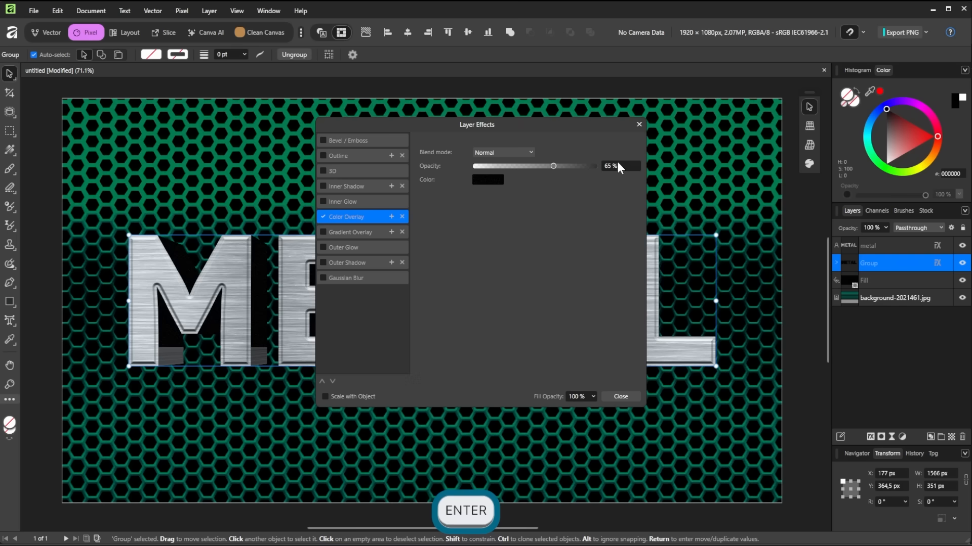
{"action": "left_click", "coordinate": [488, 151]}
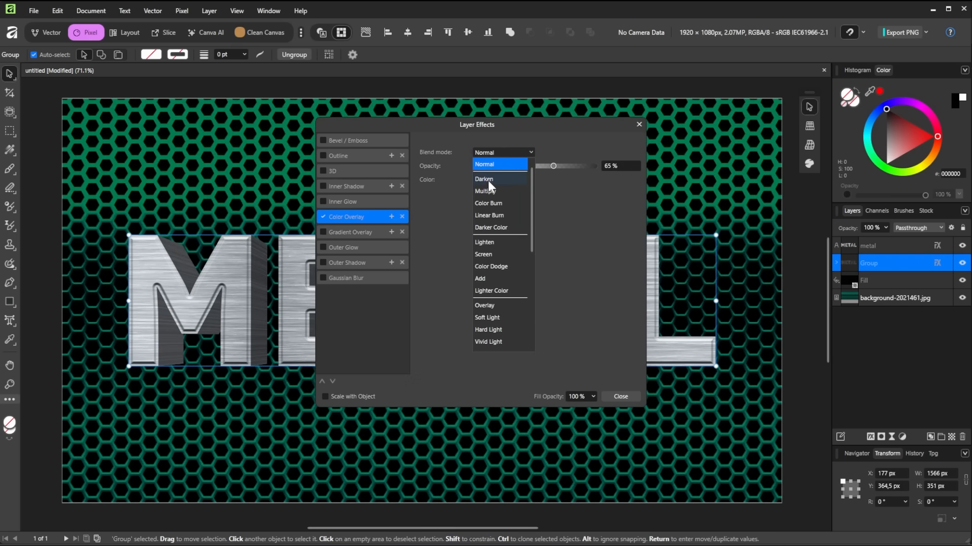
{"action": "left_click", "coordinate": [487, 177]}
- Enable an Outer Shadow on the group with 75 % opacity, 10 px radius, 10 px offset and a 270° angle
{"action": "left_click", "coordinate": [344, 263]}
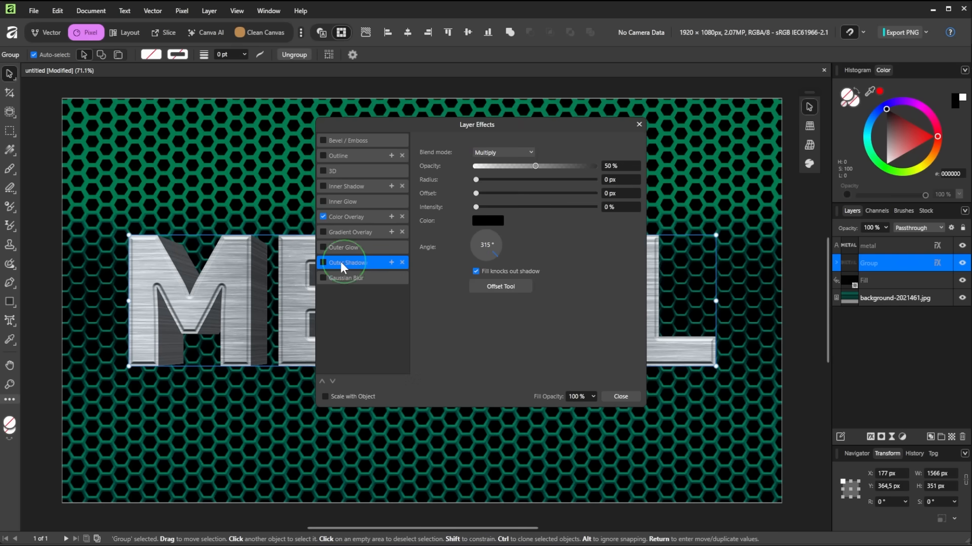
{"action": "left_click", "coordinate": [622, 167]}
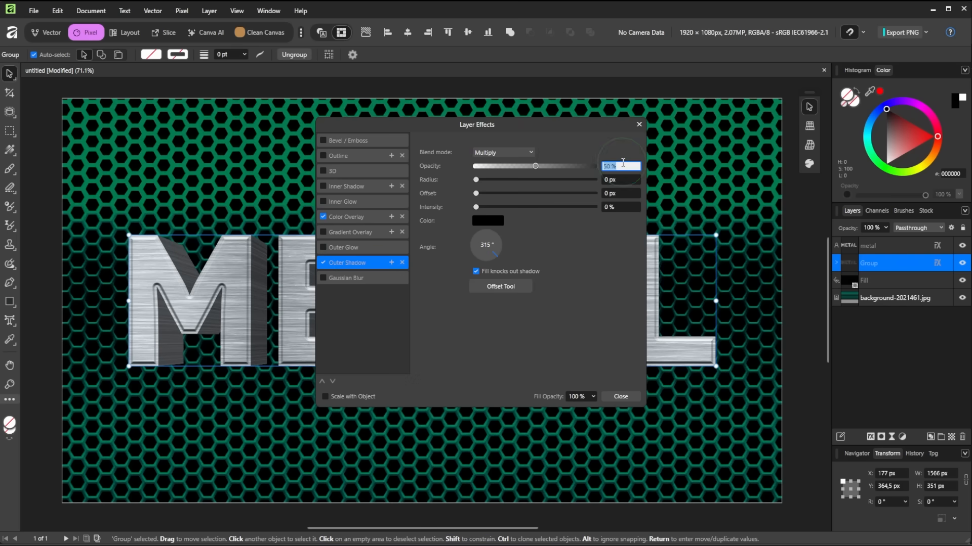
{"action": "type", "text": "75"}
{"action": "key", "text": "Return"}
{"action": "left_click", "coordinate": [622, 178]}
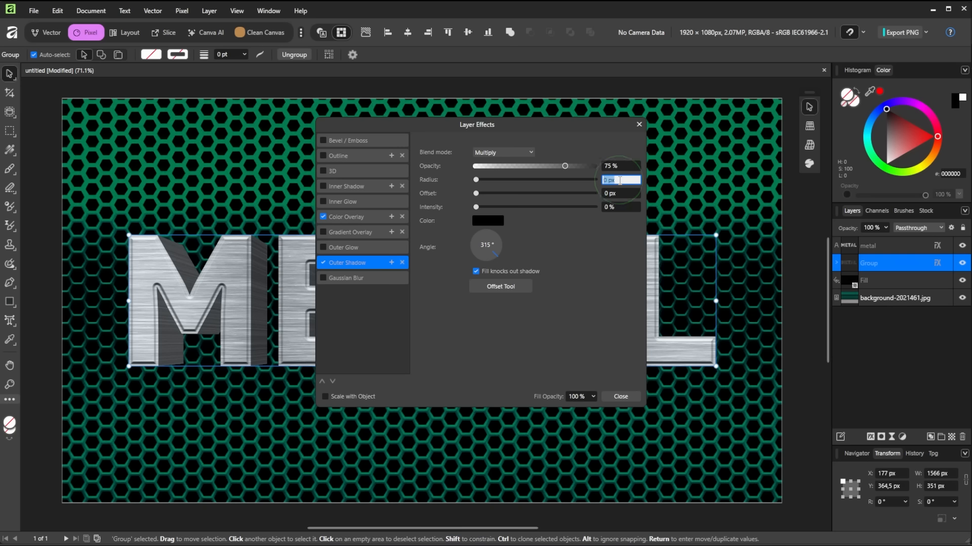
{"action": "type", "text": "10"}
{"action": "left_click", "coordinate": [617, 193]}
{"action": "type", "text": "10"}
{"action": "key", "text": "Return"}
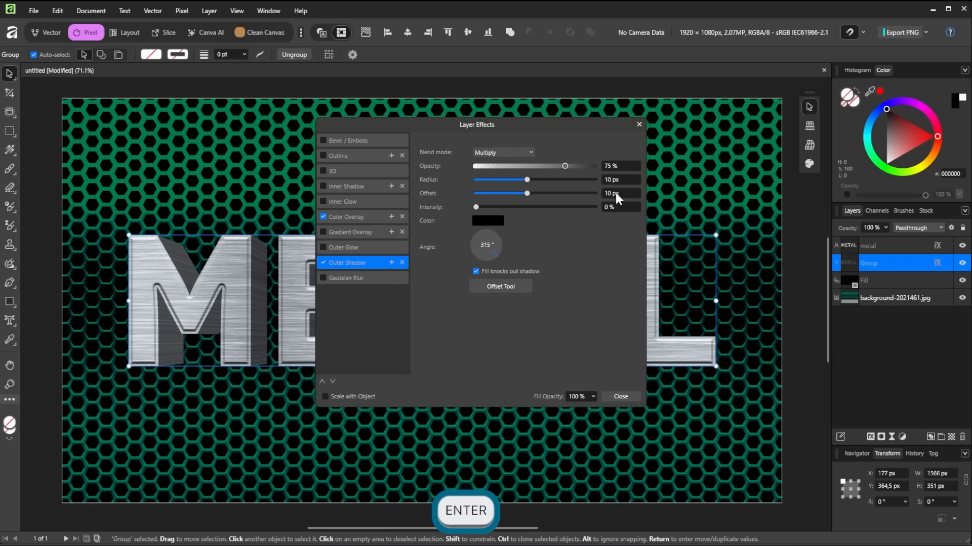
{"action": "left_click", "coordinate": [485, 260]}
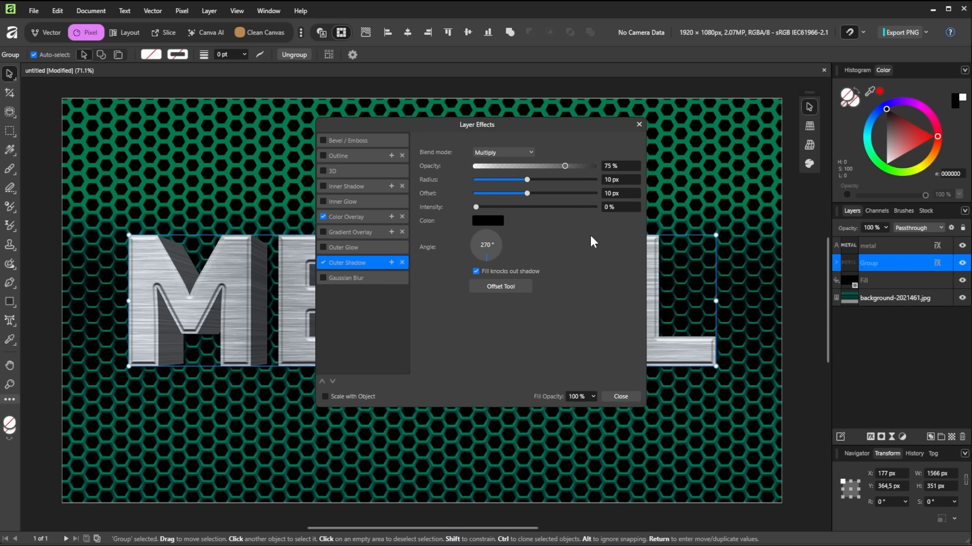
- Add a second Outer Shadow to the group and set its opacity to 50 %
{"action": "left_click", "coordinate": [391, 262]}
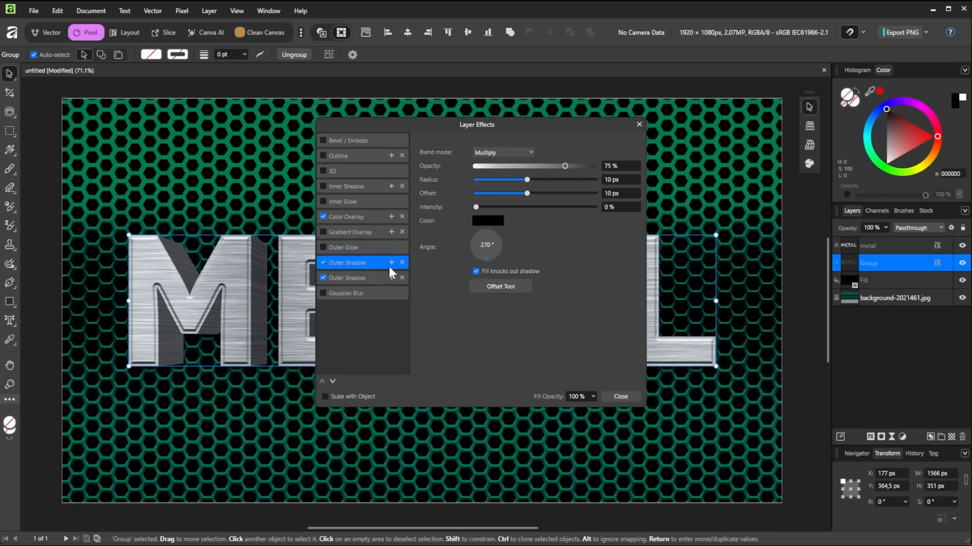
{"action": "left_click", "coordinate": [366, 282]}
{"action": "left_click", "coordinate": [622, 166]}
{"action": "type", "text": "50"}
{"action": "key", "text": "Return"}
- Set the second Outer Shadow's radius to 60 px and offset to 40 px, and make the group's effects scale with the object
{"action": "left_click", "coordinate": [619, 179]}
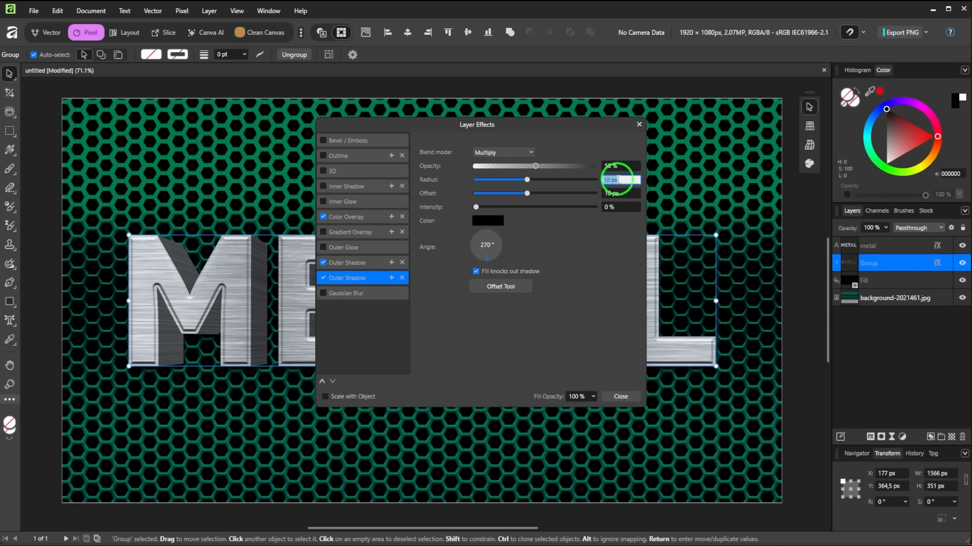
{"action": "type", "text": "60"}
{"action": "key", "text": "Return"}
{"action": "left_click", "coordinate": [616, 194]}
{"action": "type", "text": "40"}
{"action": "key", "text": "Return"}
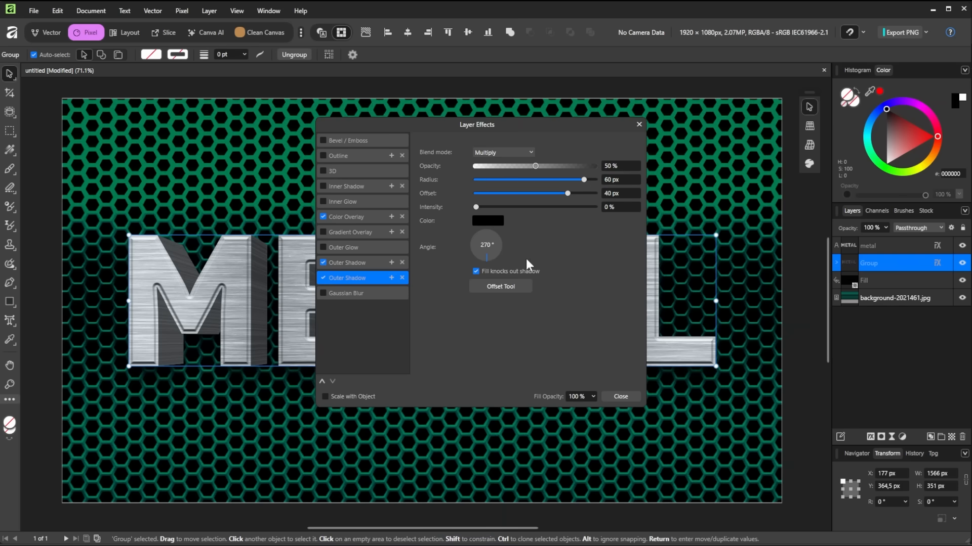
{"action": "left_click", "coordinate": [326, 397]}
{"action": "left_click", "coordinate": [625, 396]}
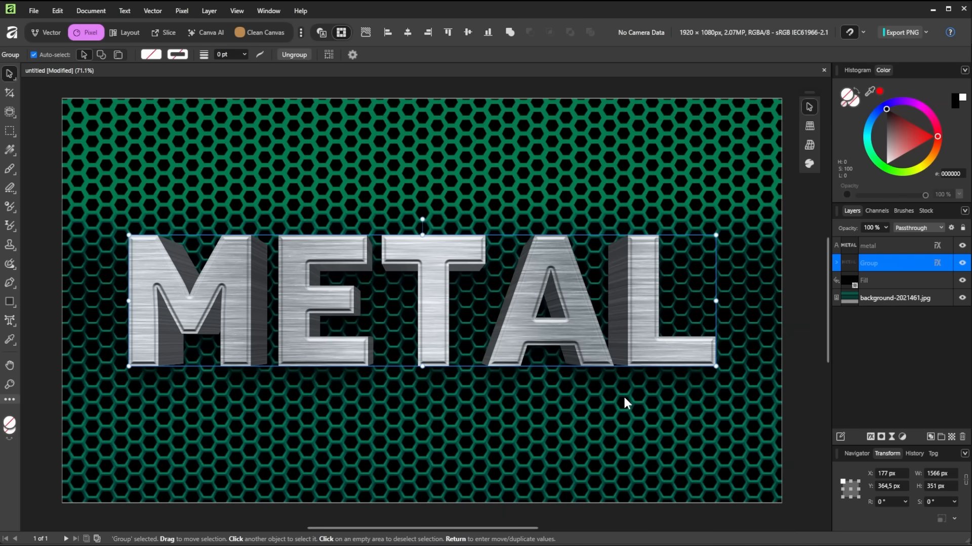
- Add a new fill layer above the beveled metal text and switch its fill to a linear gradient
{"action": "left_click", "coordinate": [887, 247]}
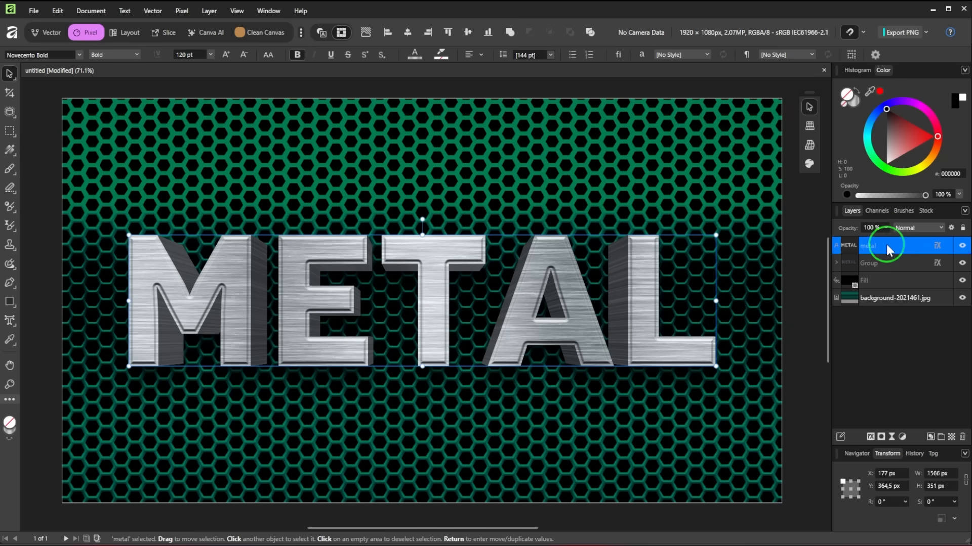
{"action": "left_click", "coordinate": [209, 10]}
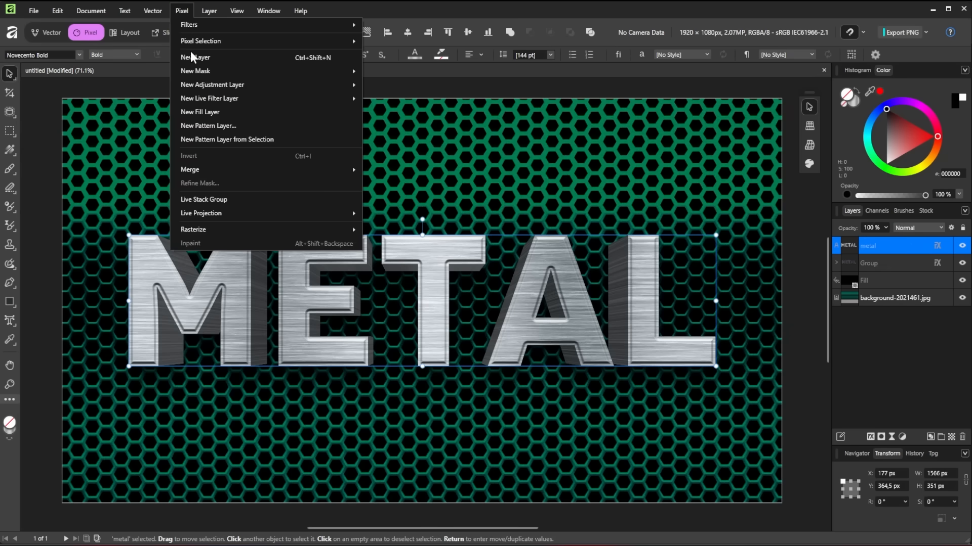
{"action": "left_click", "coordinate": [214, 116]}
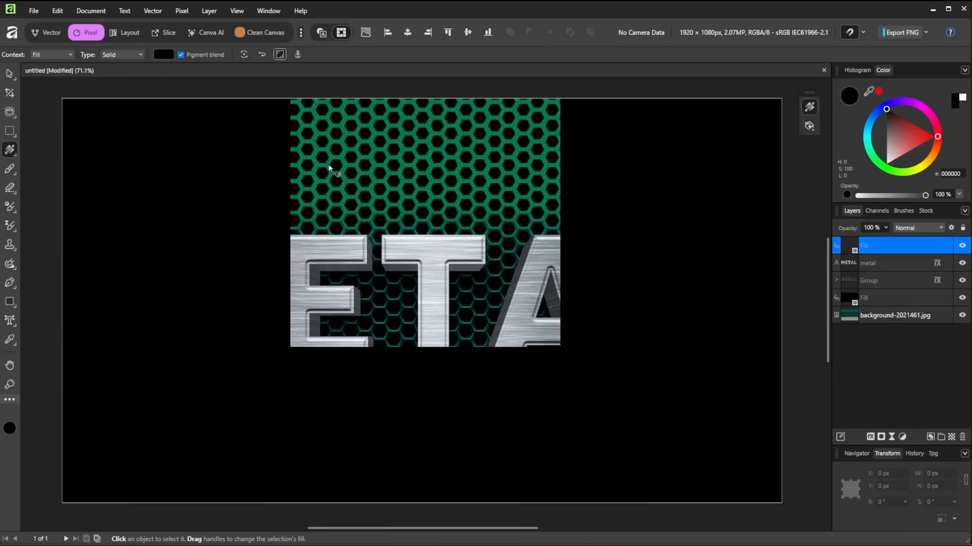
{"action": "left_click", "coordinate": [163, 55]}
{"action": "left_click", "coordinate": [151, 67]}
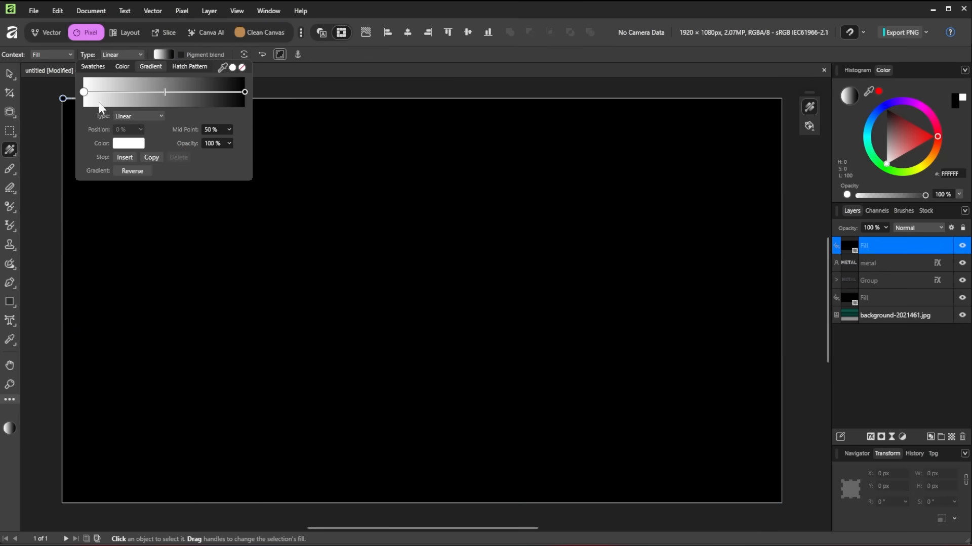
- Set the gradient's start color to 909090 and draw it vertically from near the top of the letters to just below them
{"action": "left_click", "coordinate": [84, 92]}
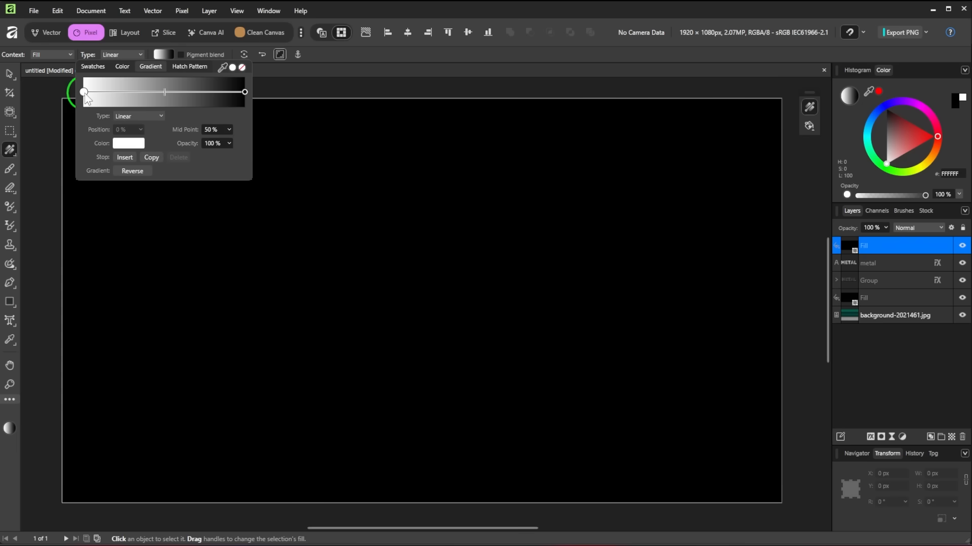
{"action": "left_click", "coordinate": [129, 144]}
{"action": "type", "text": "909090"}
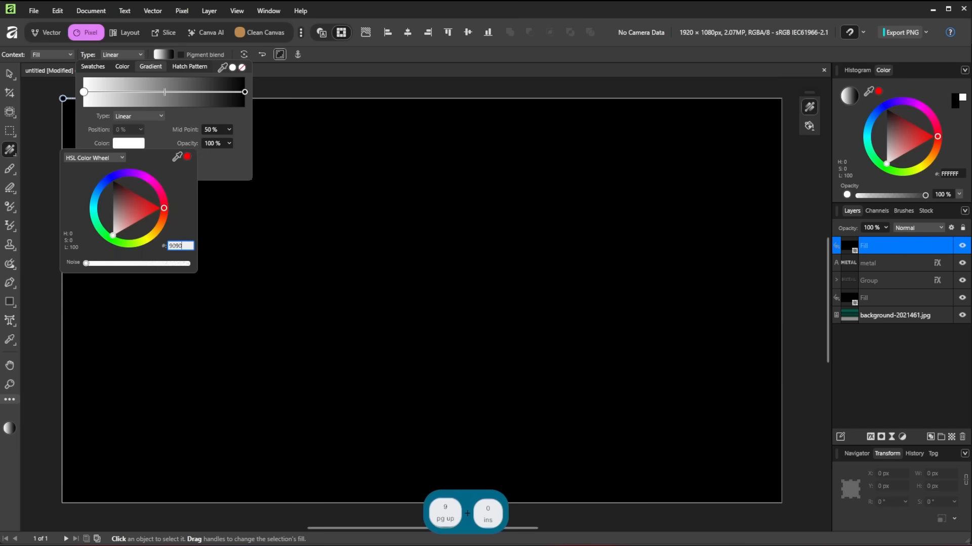
{"action": "key", "text": "Return"}
{"action": "left_click", "coordinate": [215, 167]}
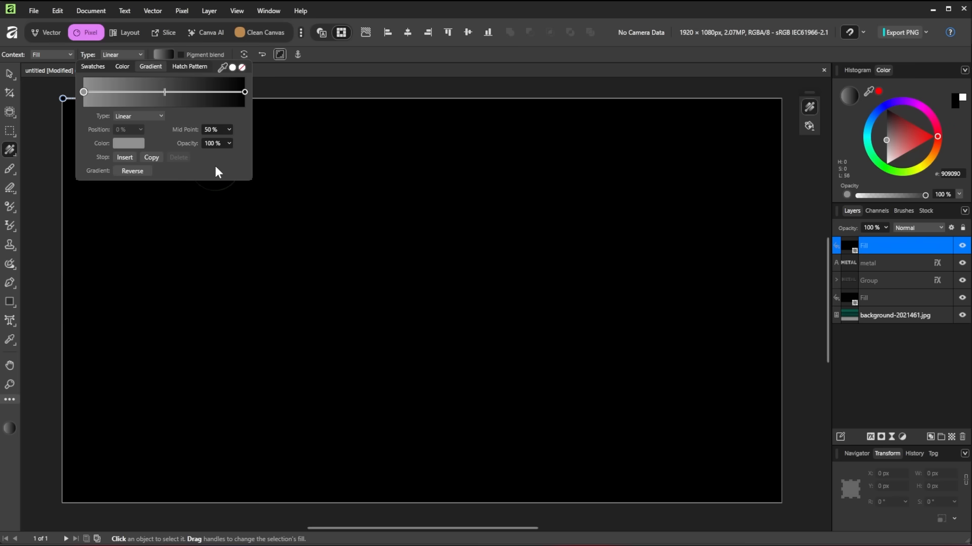
{"action": "left_click", "coordinate": [393, 75]}
{"action": "left_click_drag", "start_coordinate": [406, 251], "coordinate": [406, 379]}
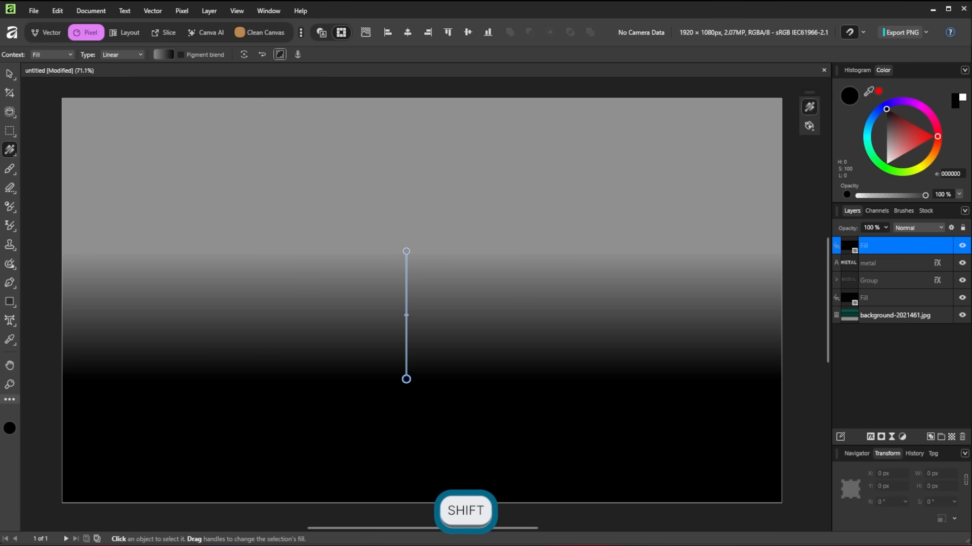
- Blend the gradient fill layer as Overlay at 50 % opacity and lengthen the gradient to run from just above the letters to below them
{"action": "left_click", "coordinate": [923, 228]}
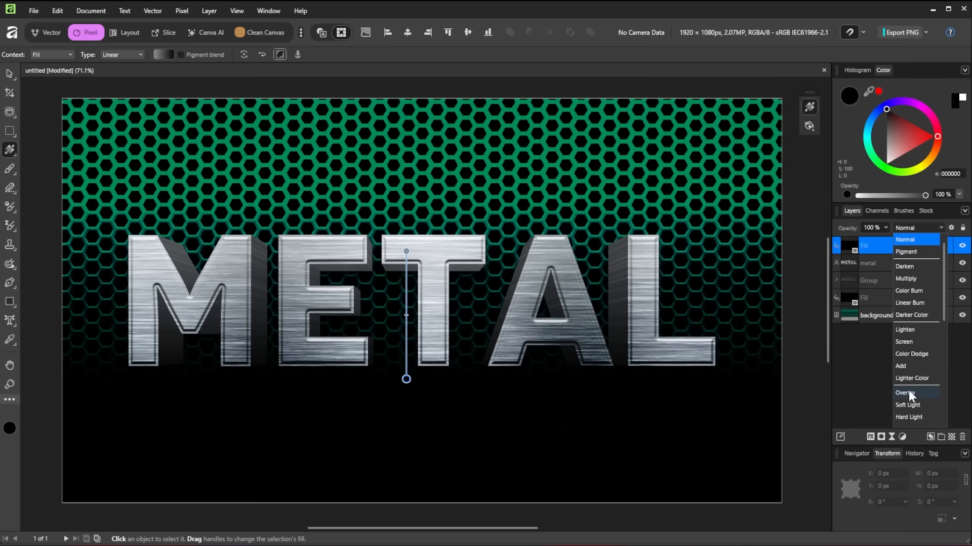
{"action": "left_click", "coordinate": [908, 393]}
{"action": "type", "text": "50"}
{"action": "key", "text": "Return"}
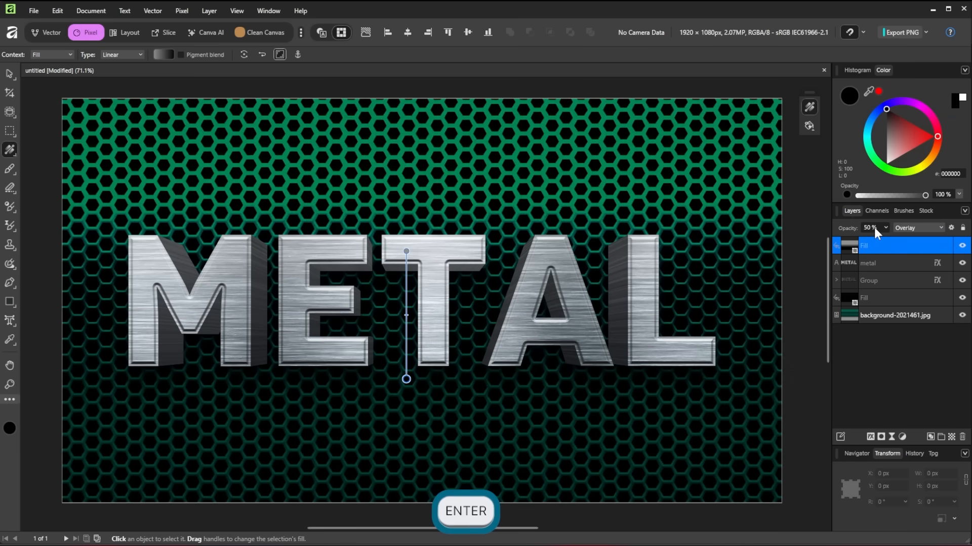
{"action": "mouse_move", "coordinate": [401, 229]}
{"action": "left_mouse_down"}
{"action": "mouse_move", "coordinate": [397, 341]}
{"action": "mouse_move", "coordinate": [406, 386]}
{"action": "left_mouse_up"}
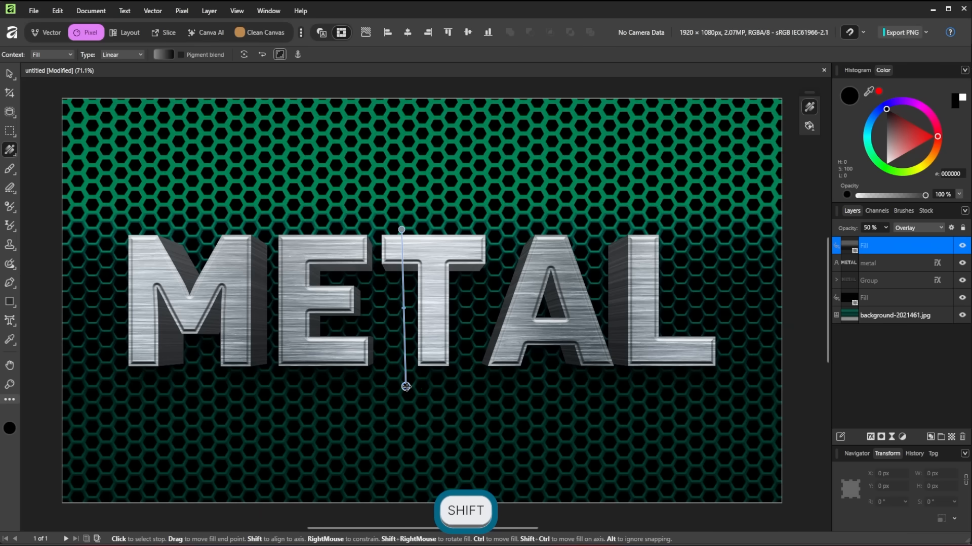
- Load the extruded text group's outline as a selection, create a mask from it, deselect, and attach the mask to the Overlay gradient fill layer
{"action": "key", "text": "v"}
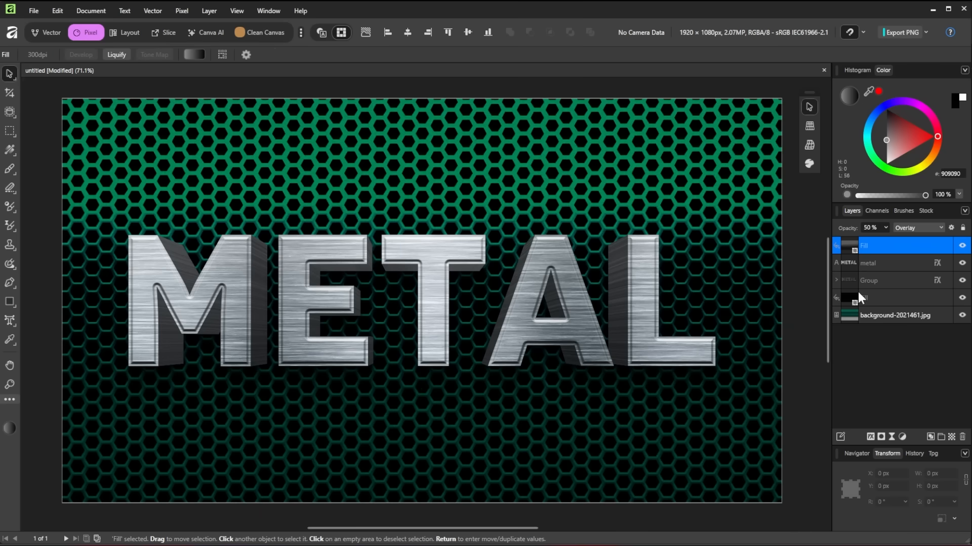
{"action": "key", "text": "ctrl"}
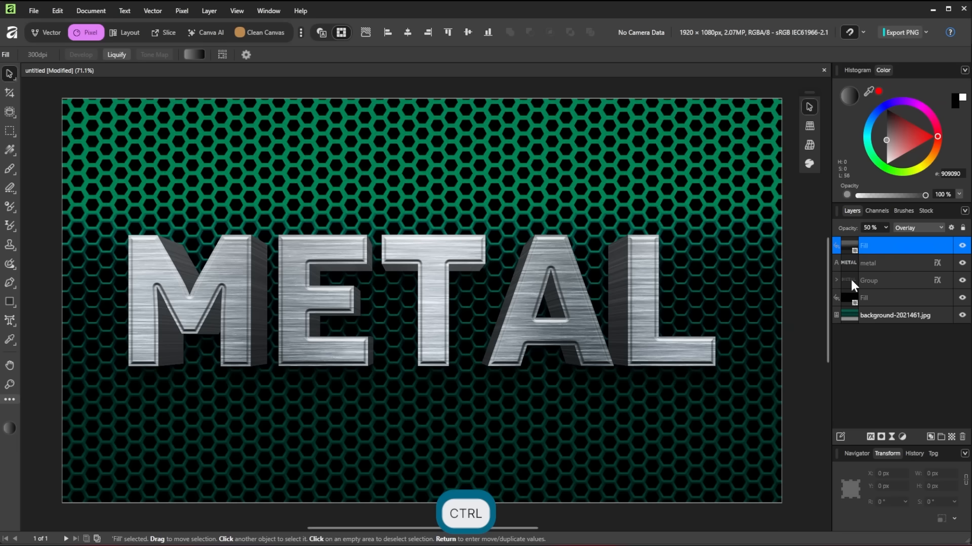
{"action": "left_click", "coordinate": [851, 280], "text": "ctrl"}
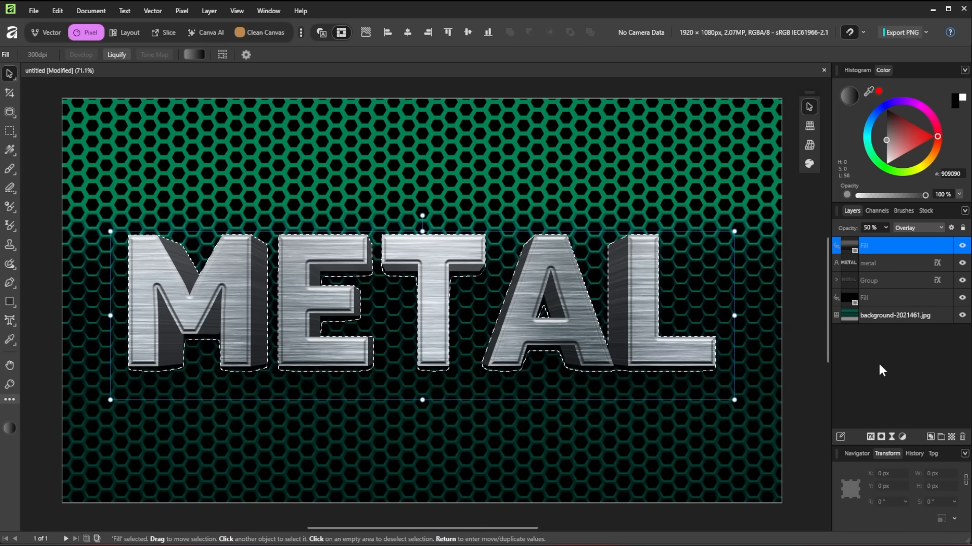
{"action": "left_click", "coordinate": [879, 436]}
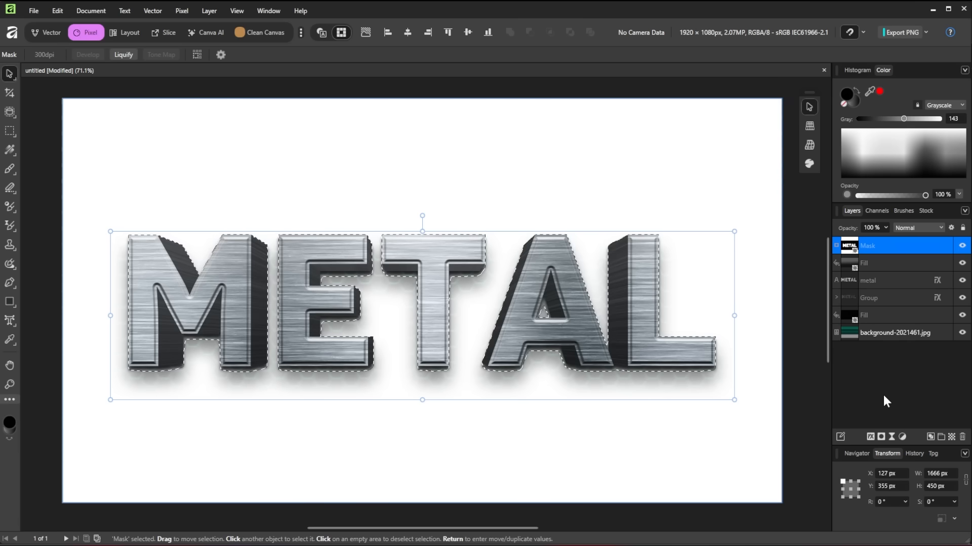
{"action": "key", "text": "ctrl+d"}
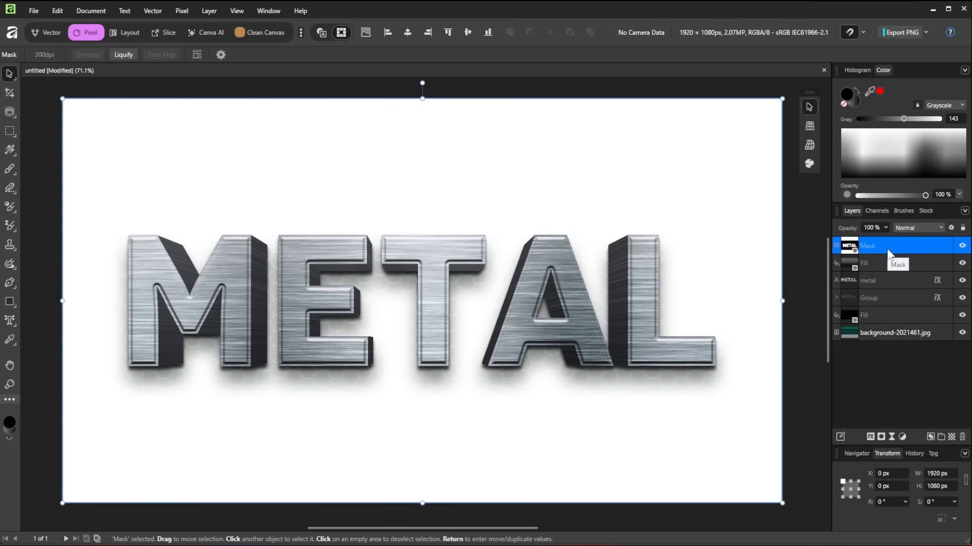
{"action": "left_click", "coordinate": [850, 265]}
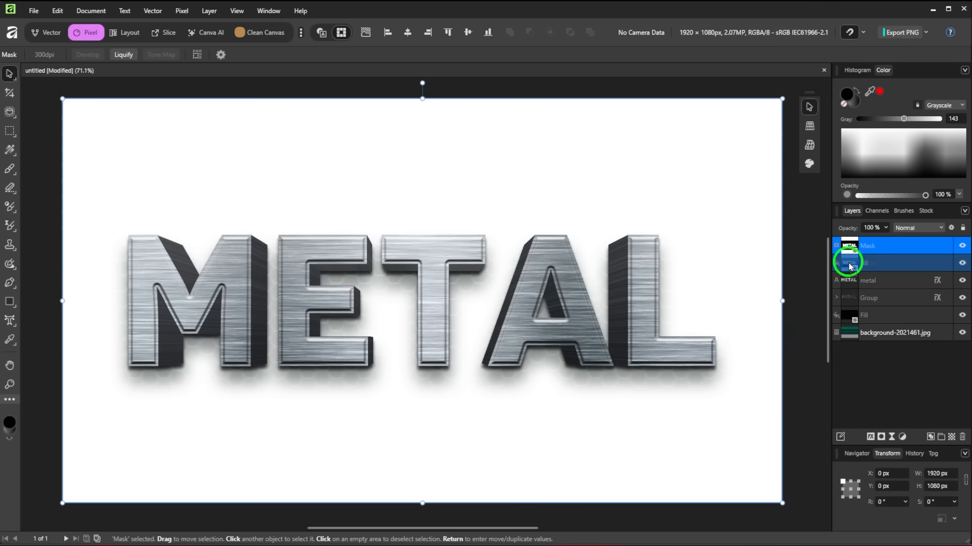
{"action": "left_click_drag", "start_coordinate": [850, 265], "coordinate": [848, 262]}
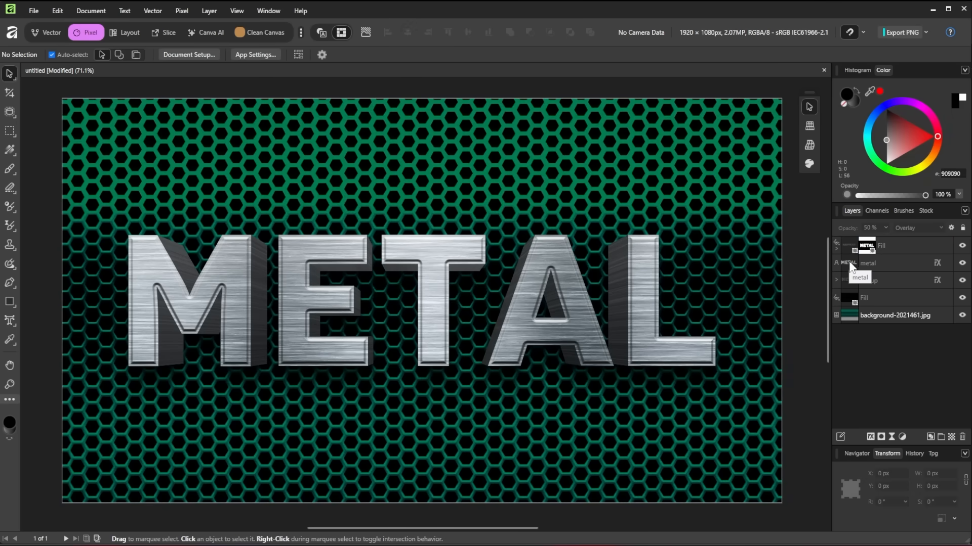
- Invert the Bevel / Emboss profile in the metal text layer's effects and deselect the layer
{"action": "left_click", "coordinate": [936, 262]}
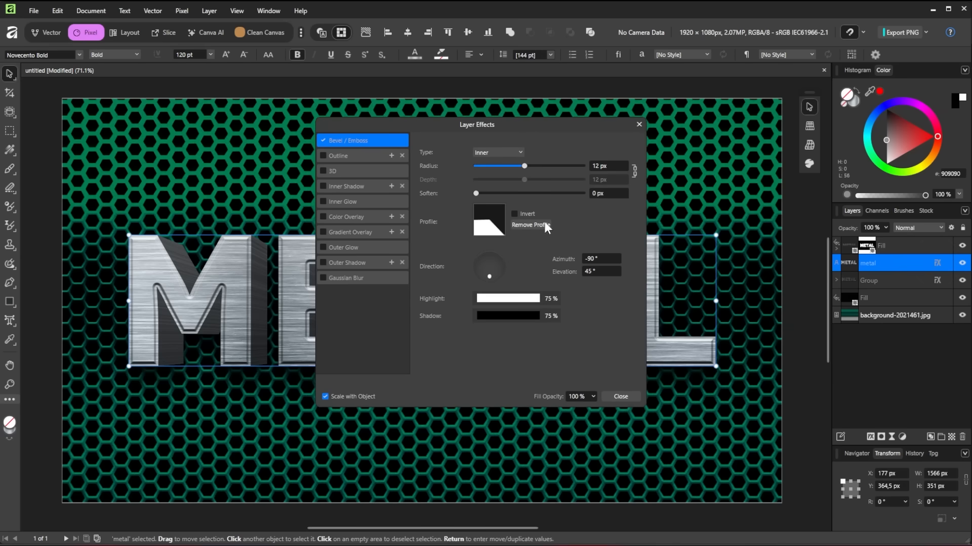
{"action": "left_click", "coordinate": [514, 214]}
{"action": "left_click", "coordinate": [514, 214]}
{"action": "left_click", "coordinate": [515, 213]}
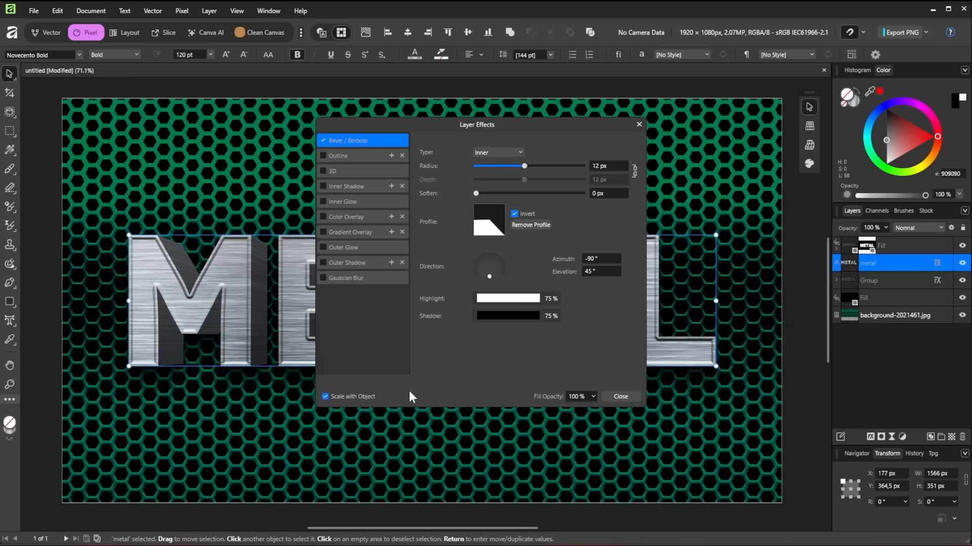
{"action": "left_click", "coordinate": [622, 397]}
{"action": "left_click", "coordinate": [869, 383]}
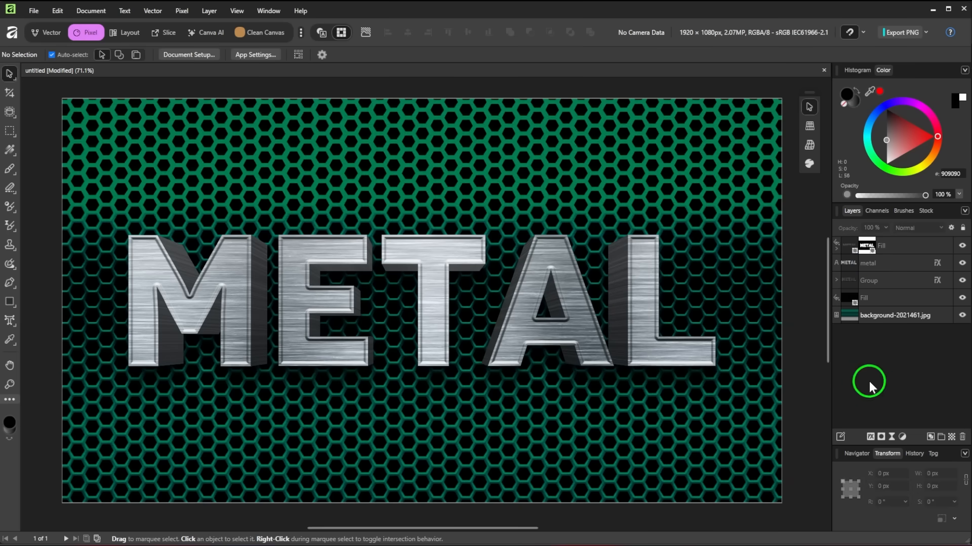